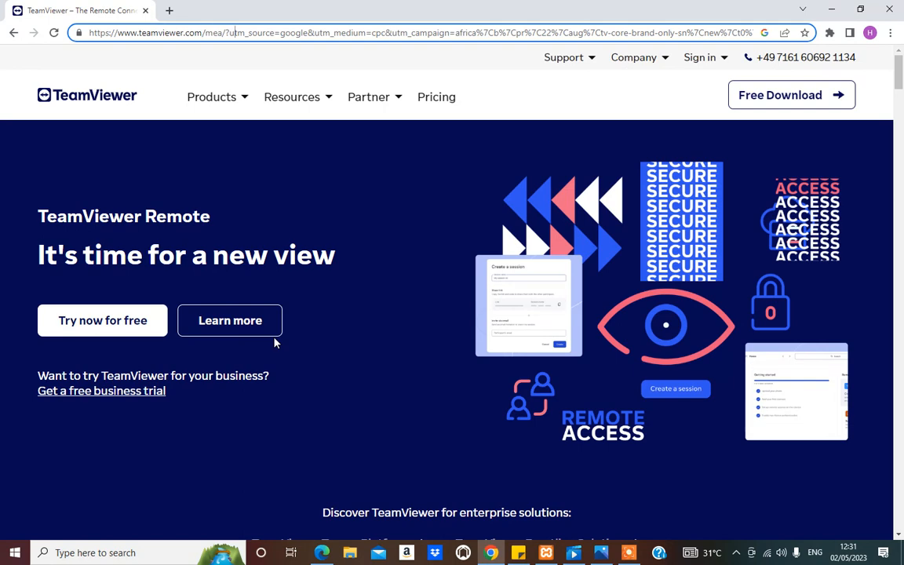
Step: Look through the TeamViewer homepage, covering the enterprise solutions, remote access, remote support, mobile device support and awards sections
{"action": "scroll", "coordinate": [279, 333], "scroll_direction": "down", "scroll_amount": 2}
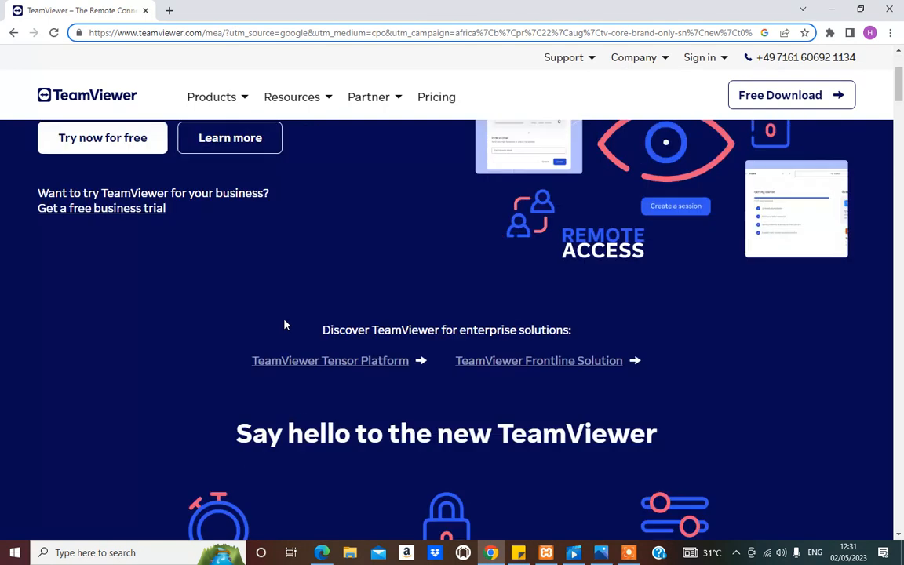
{"action": "scroll", "coordinate": [288, 318], "scroll_direction": "up", "scroll_amount": 2}
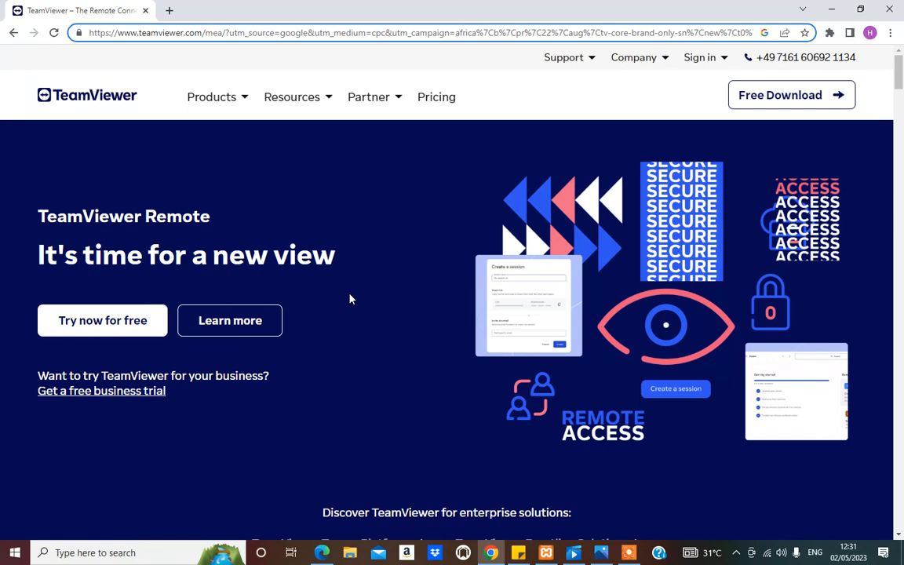
{"action": "scroll", "coordinate": [389, 329], "scroll_direction": "down", "scroll_amount": 3}
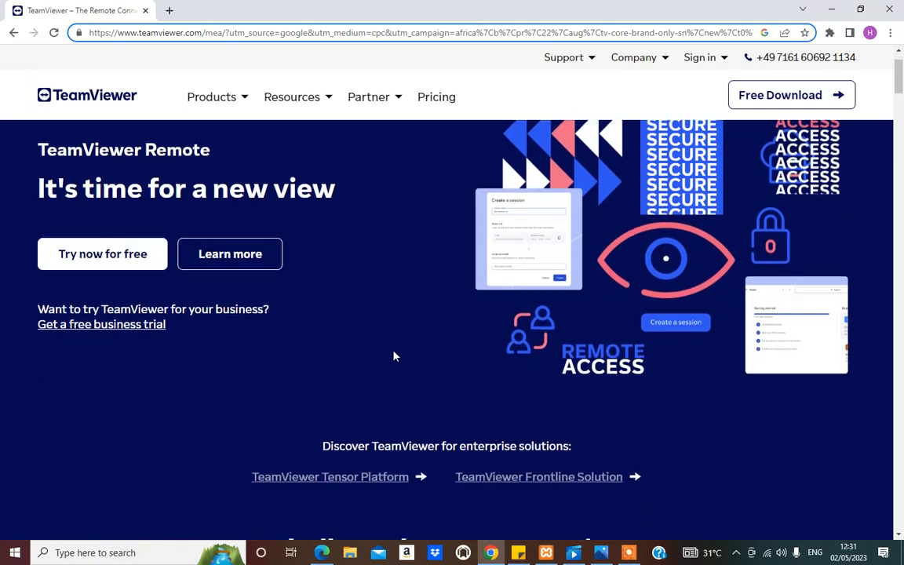
{"action": "scroll", "coordinate": [393, 356], "scroll_direction": "down", "scroll_amount": 2}
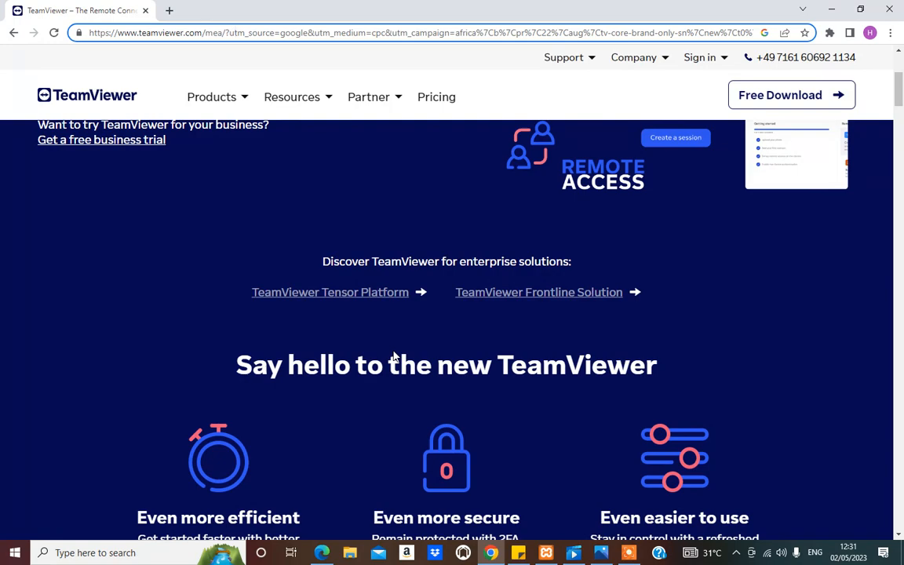
{"action": "scroll", "coordinate": [381, 345], "scroll_direction": "down", "scroll_amount": 2}
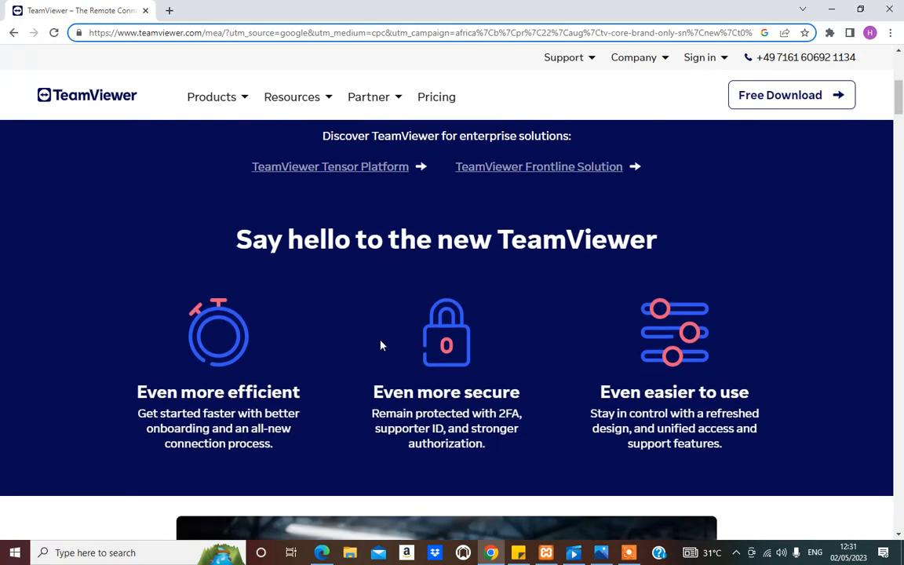
{"action": "scroll", "coordinate": [380, 345], "scroll_direction": "up", "scroll_amount": 2}
{"action": "scroll", "coordinate": [380, 345], "scroll_direction": "up", "scroll_amount": 3}
{"action": "scroll", "coordinate": [380, 345], "scroll_direction": "down", "scroll_amount": 6}
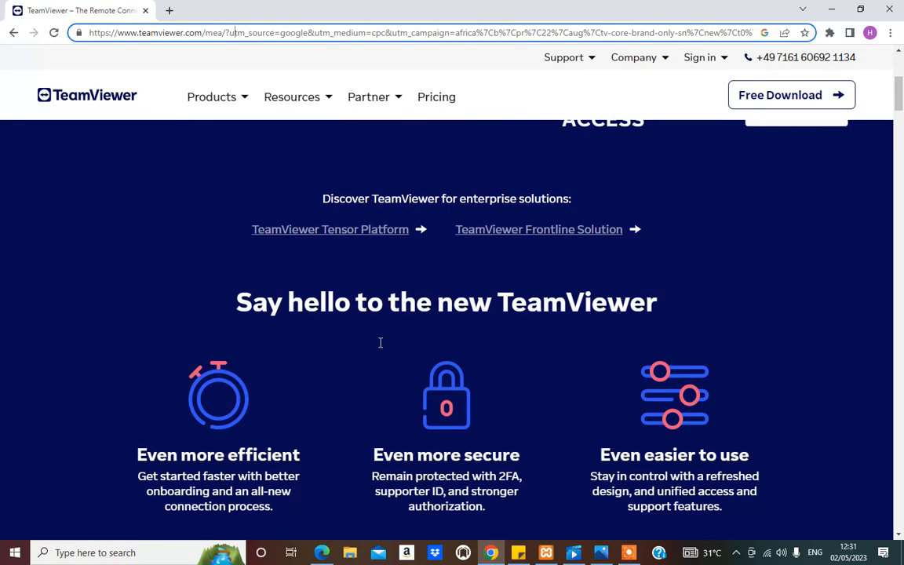
{"action": "scroll", "coordinate": [380, 343], "scroll_direction": "down", "scroll_amount": 8}
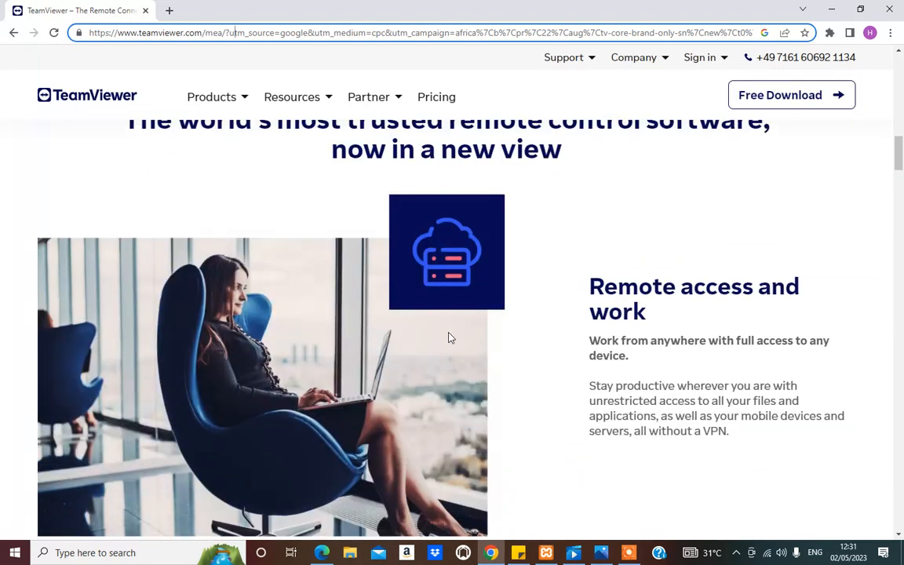
{"action": "scroll", "coordinate": [451, 336], "scroll_direction": "down", "scroll_amount": 1}
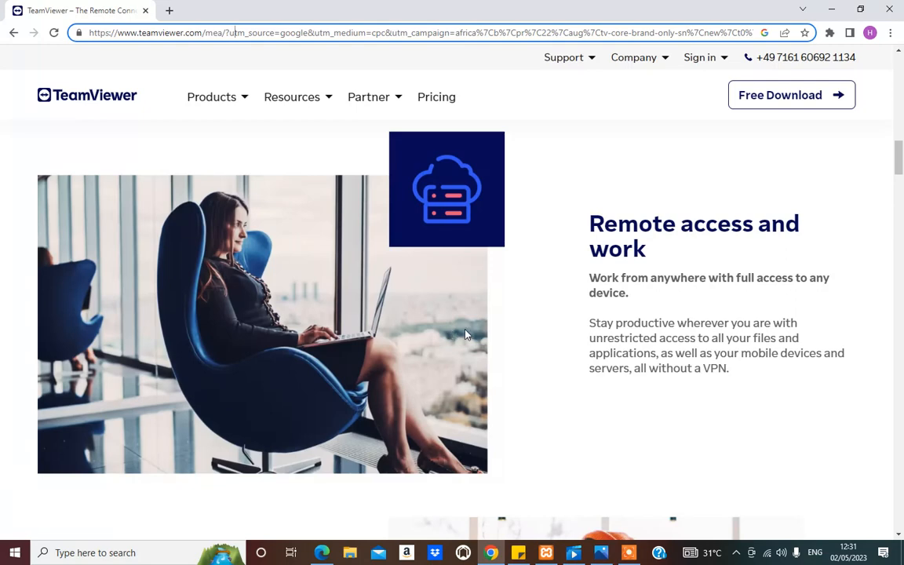
{"action": "scroll", "coordinate": [465, 335], "scroll_direction": "down", "scroll_amount": 10}
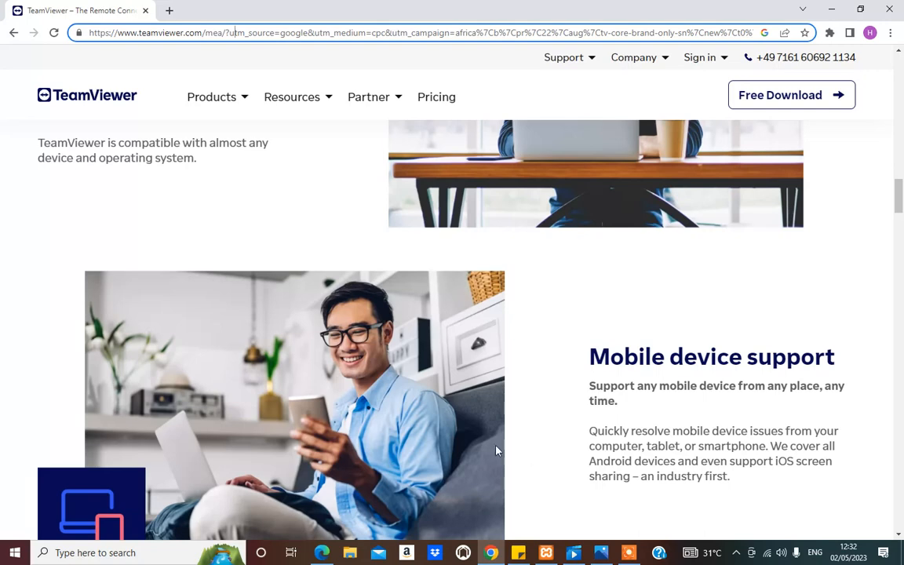
{"action": "scroll", "coordinate": [495, 449], "scroll_direction": "down", "scroll_amount": 3}
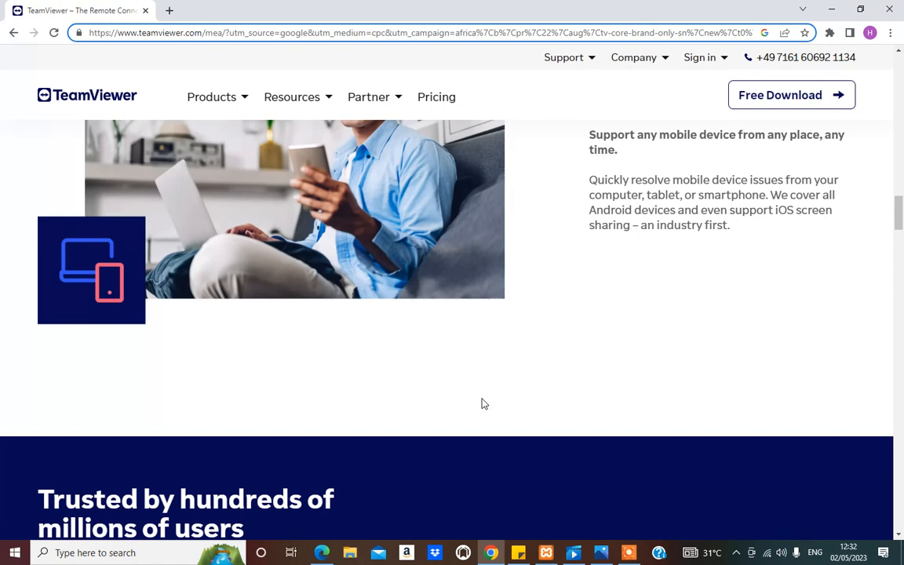
{"action": "scroll", "coordinate": [481, 399], "scroll_direction": "down", "scroll_amount": 1}
{"action": "scroll", "coordinate": [481, 393], "scroll_direction": "up", "scroll_amount": 6}
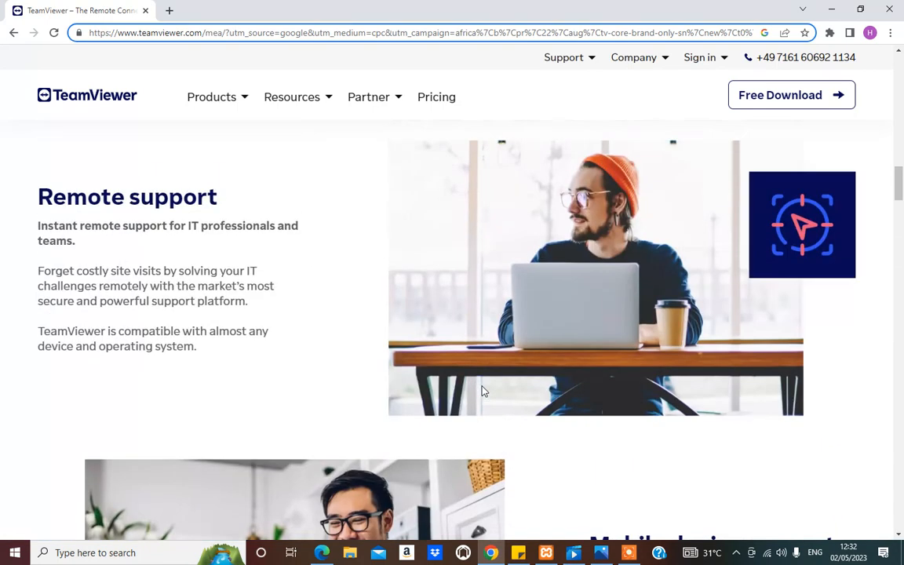
{"action": "scroll", "coordinate": [483, 390], "scroll_direction": "up", "scroll_amount": 2}
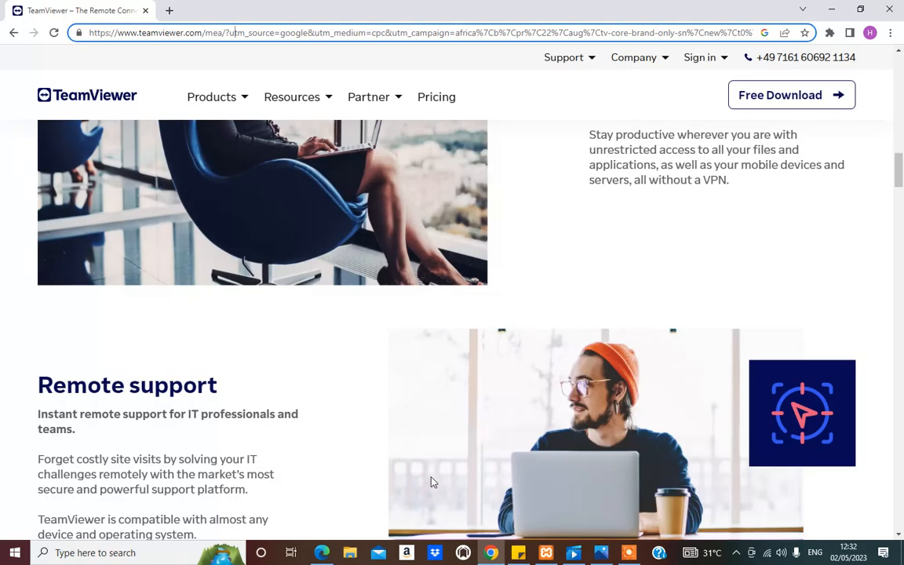
{"action": "scroll", "coordinate": [312, 444], "scroll_direction": "down", "scroll_amount": 10}
{"action": "scroll", "coordinate": [312, 446], "scroll_direction": "down", "scroll_amount": 10}
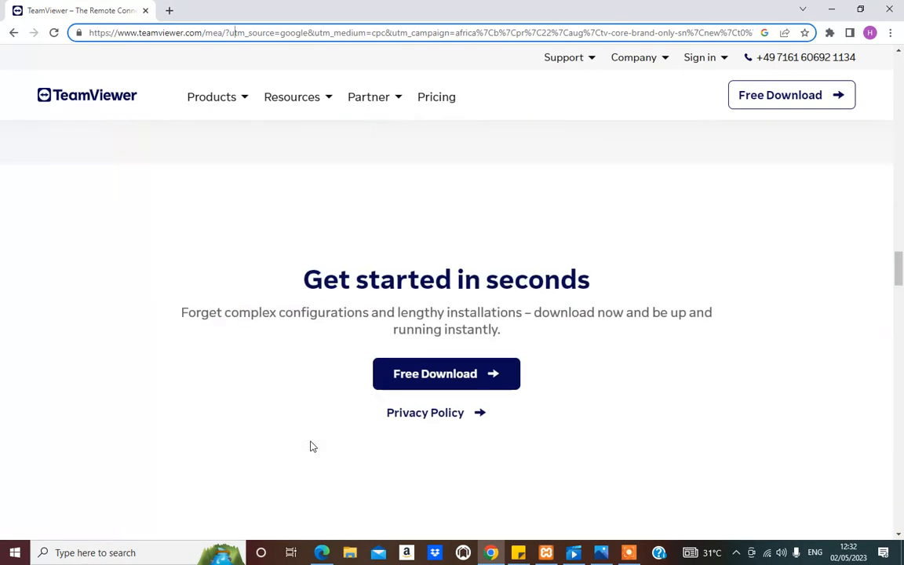
{"action": "scroll", "coordinate": [312, 446], "scroll_direction": "up", "scroll_amount": 15}
{"action": "scroll", "coordinate": [312, 446], "scroll_direction": "down", "scroll_amount": 12}
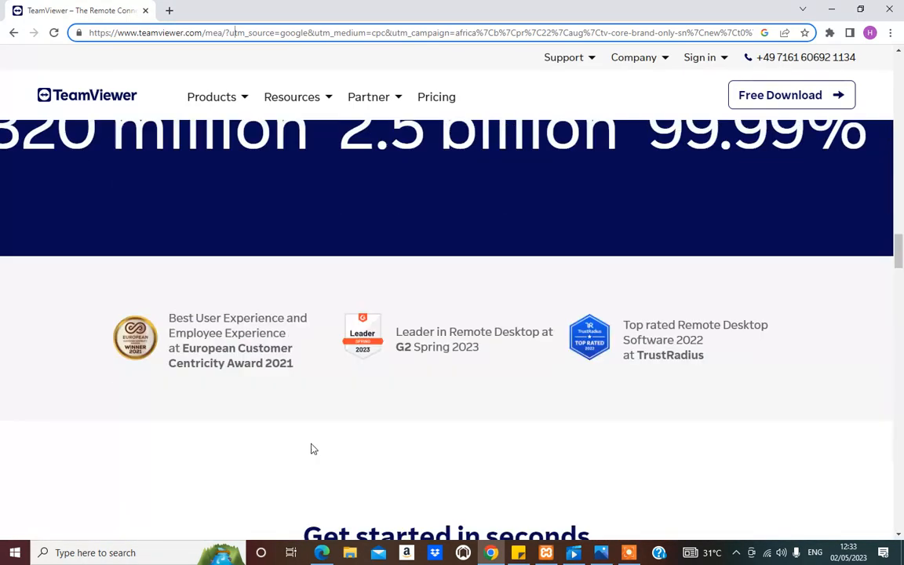
{"action": "scroll", "coordinate": [294, 458], "scroll_direction": "up", "scroll_amount": 15}
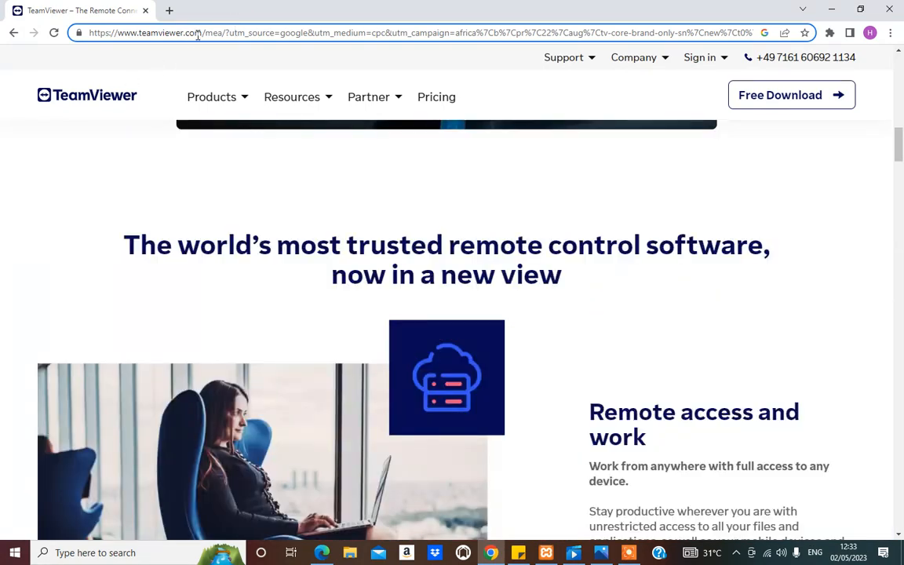
{"action": "left_click_drag", "start_coordinate": [200, 33], "coordinate": [89, 49]}
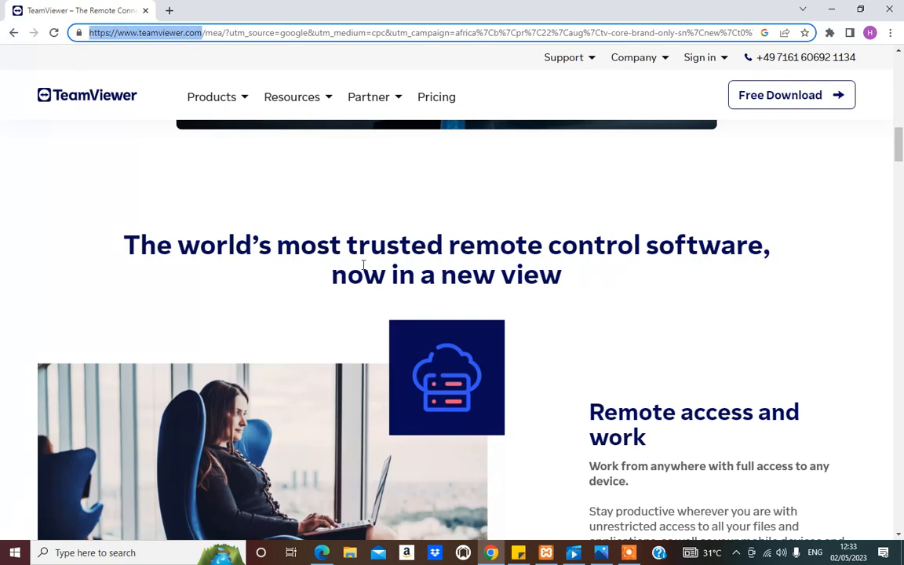
{"action": "scroll", "coordinate": [362, 264], "scroll_direction": "up", "scroll_amount": 6}
{"action": "scroll", "coordinate": [362, 264], "scroll_direction": "up", "scroll_amount": 7}
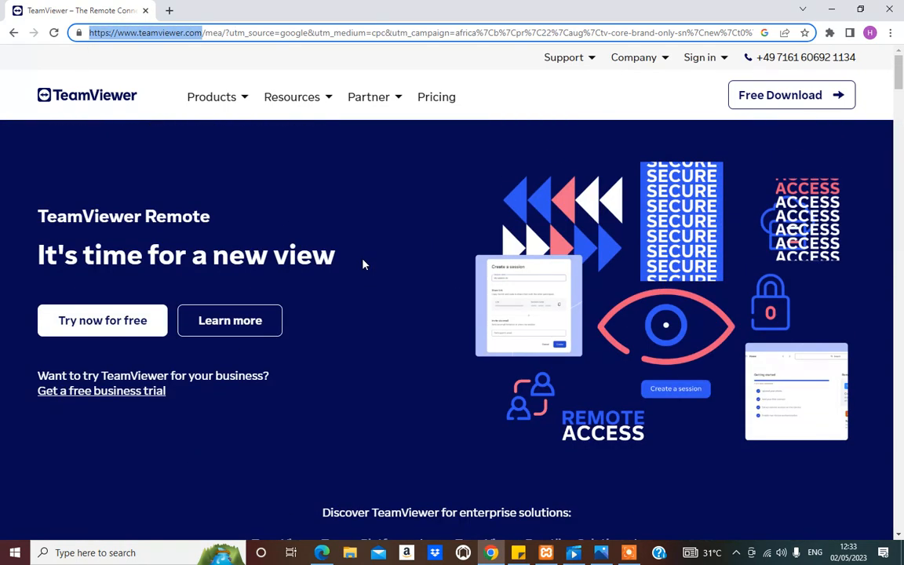
{"action": "scroll", "coordinate": [462, 278], "scroll_direction": "down", "scroll_amount": 8}
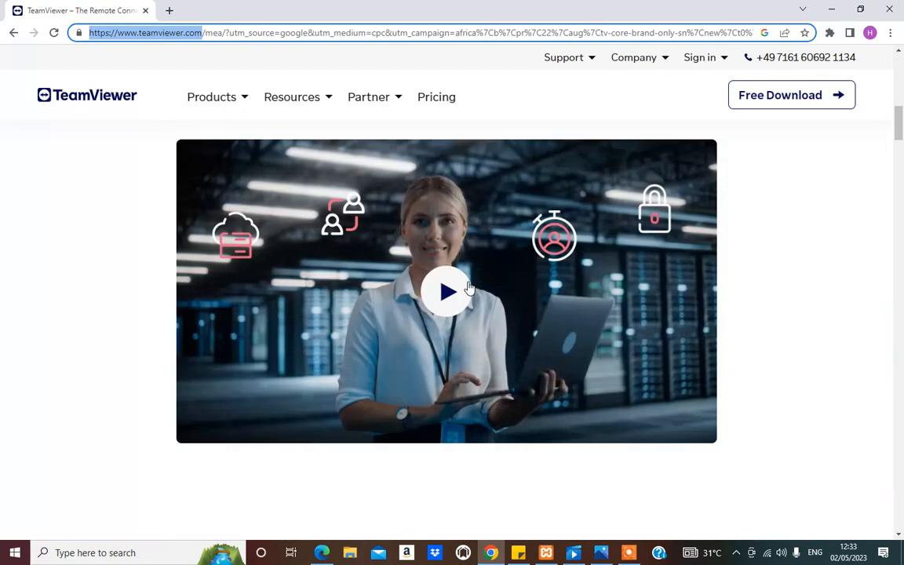
{"action": "scroll", "coordinate": [465, 286], "scroll_direction": "up", "scroll_amount": 8}
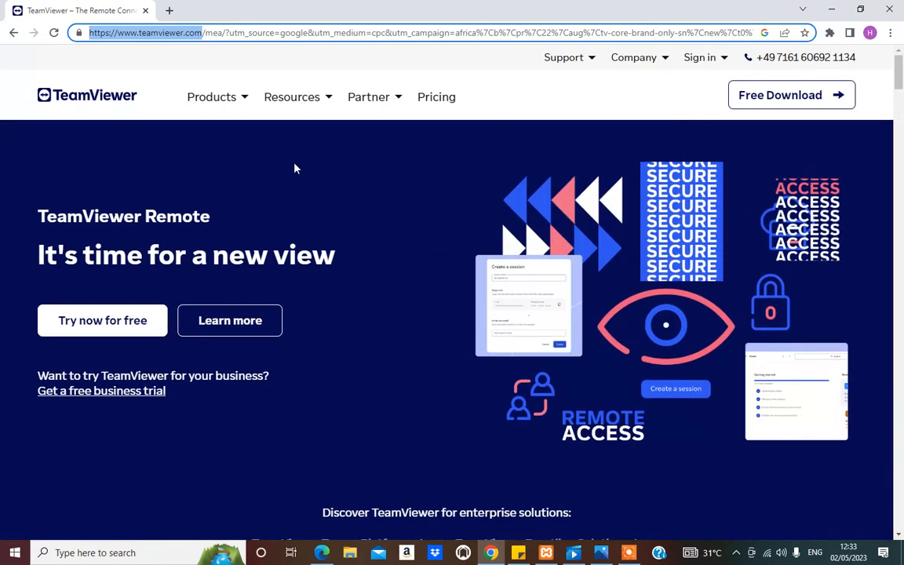
{"action": "left_click", "coordinate": [791, 102]}
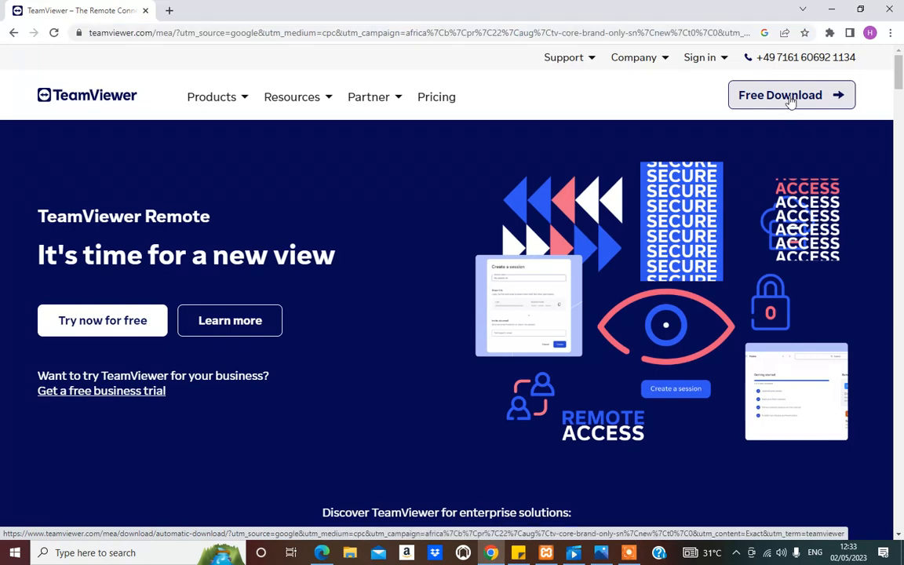
{"action": "left_click", "coordinate": [790, 102]}
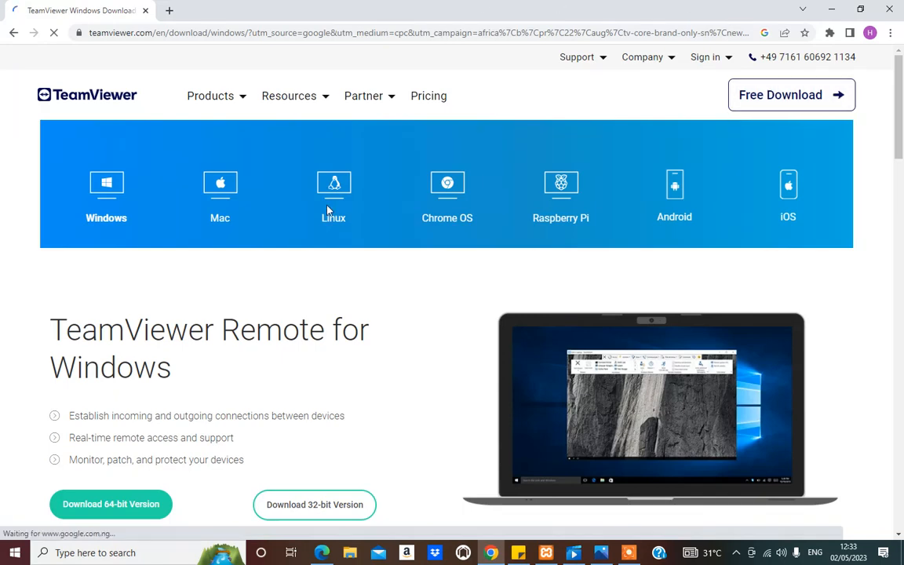
Step: Examine the download page's supported operating systems and the available TeamViewer Remote versions for Windows
{"action": "scroll", "coordinate": [222, 388], "scroll_direction": "down", "scroll_amount": 3}
{"action": "scroll", "coordinate": [222, 387], "scroll_direction": "up", "scroll_amount": 3}
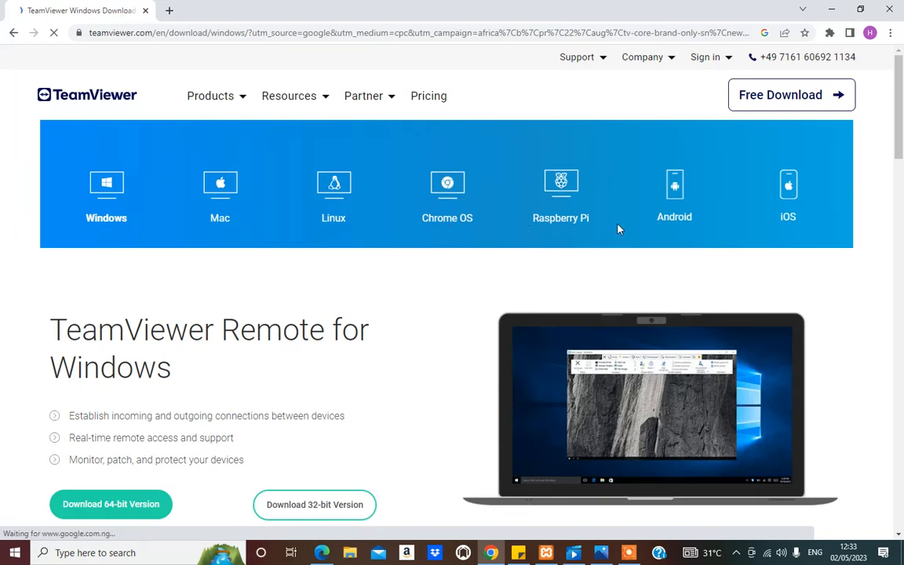
{"action": "scroll", "coordinate": [686, 274], "scroll_direction": "down", "scroll_amount": 2}
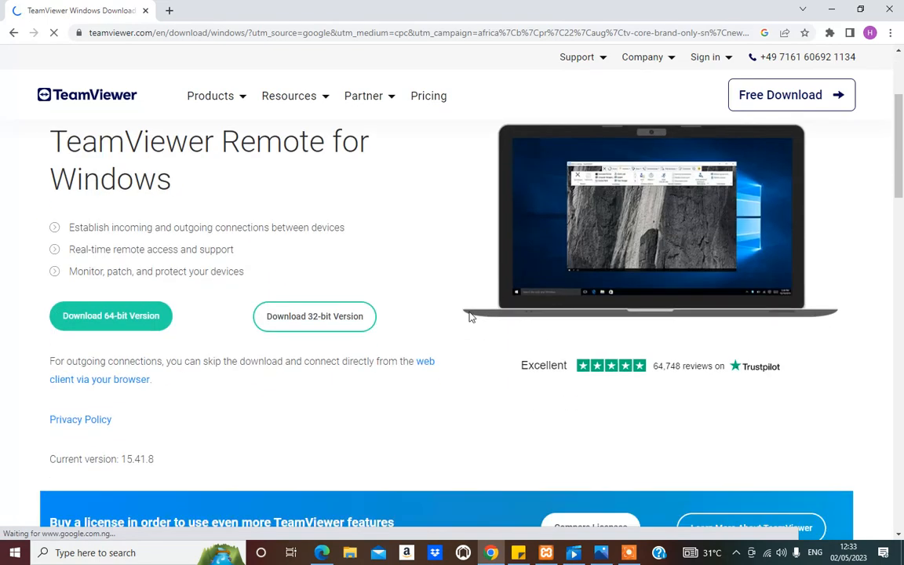
{"action": "scroll", "coordinate": [377, 303], "scroll_direction": "up", "scroll_amount": 2}
{"action": "scroll", "coordinate": [351, 298], "scroll_direction": "down", "scroll_amount": 2}
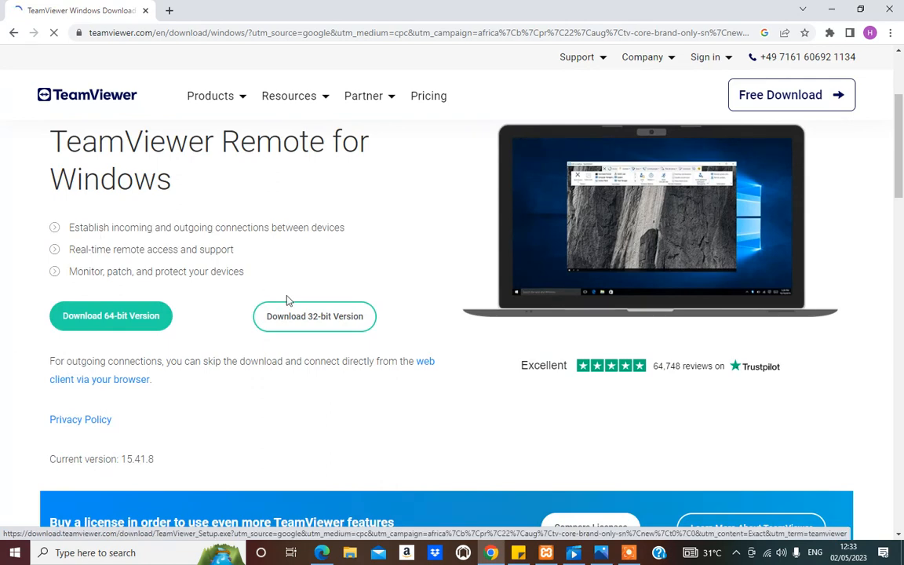
{"action": "scroll", "coordinate": [288, 298], "scroll_direction": "up", "scroll_amount": 2}
{"action": "scroll", "coordinate": [175, 305], "scroll_direction": "down", "scroll_amount": 1}
{"action": "scroll", "coordinate": [175, 305], "scroll_direction": "down", "scroll_amount": 1}
{"action": "scroll", "coordinate": [102, 322], "scroll_direction": "up", "scroll_amount": 1}
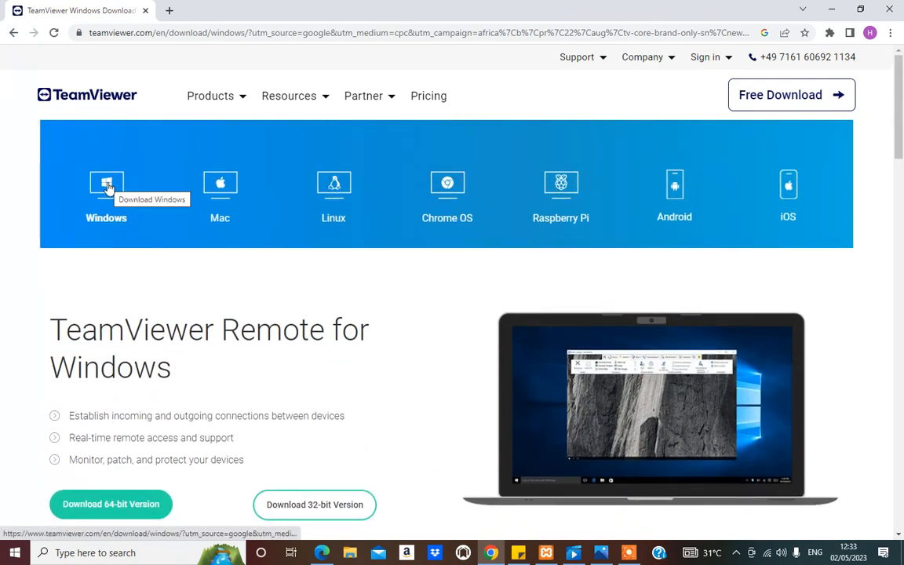
Step: Choose the Windows platform and download the 64-bit version of TeamViewer Remote
{"action": "left_click", "coordinate": [108, 186]}
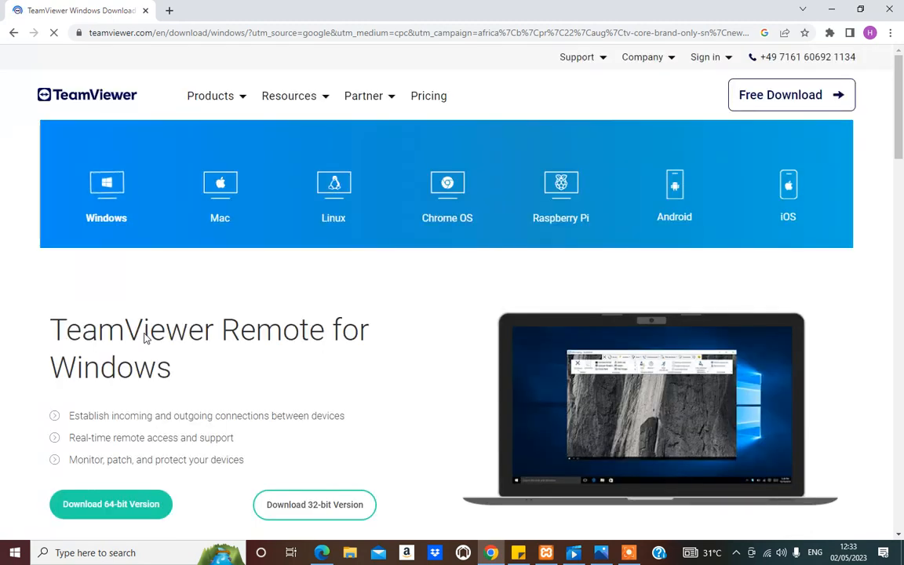
{"action": "scroll", "coordinate": [2, 386], "scroll_direction": "down", "scroll_amount": 2}
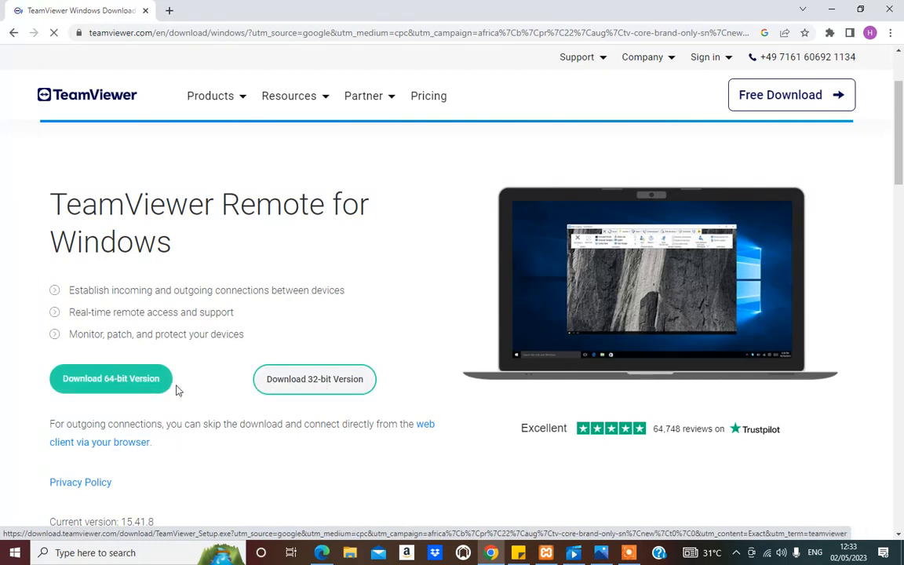
{"action": "left_click", "coordinate": [263, 382]}
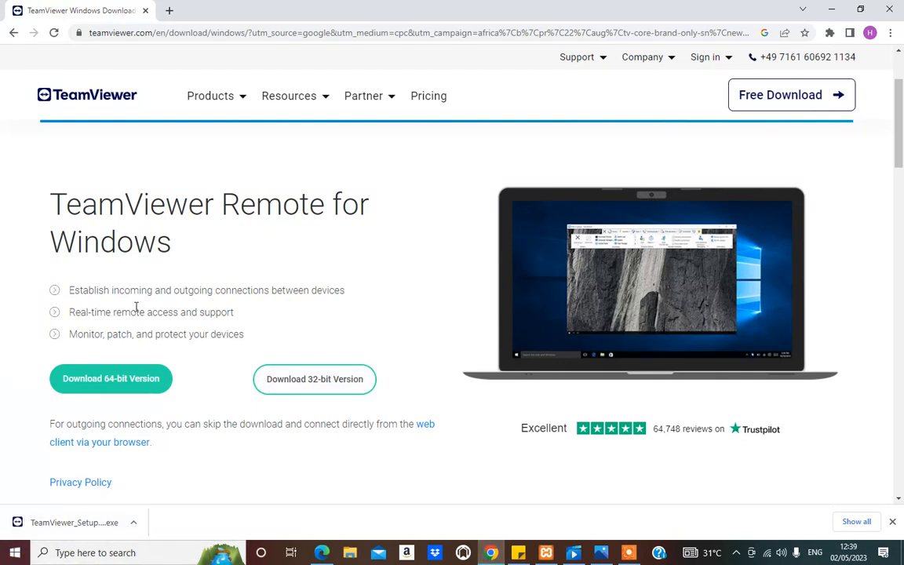
Step: Show the downloaded installer in its folder and launch TeamViewer_Setup_x64 (1)
{"action": "left_click", "coordinate": [135, 523]}
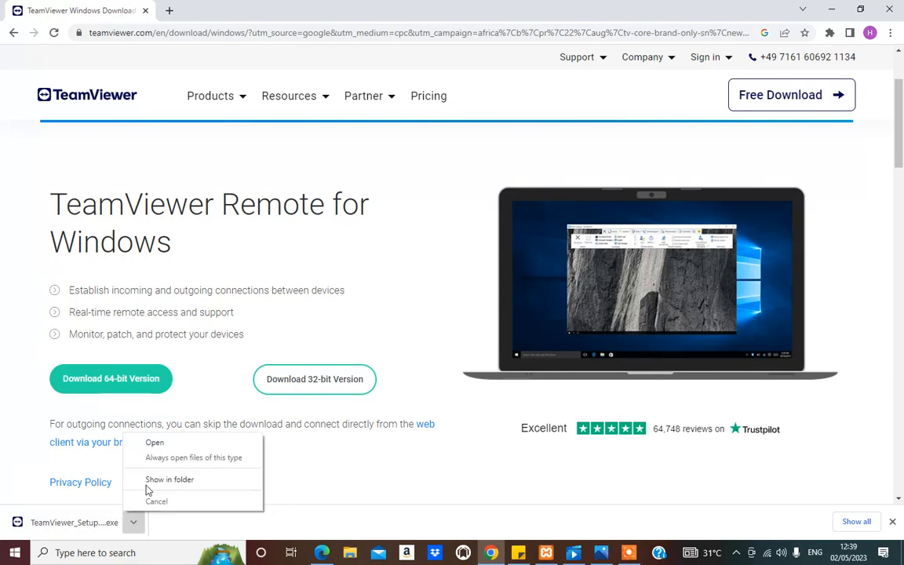
{"action": "left_click", "coordinate": [169, 479]}
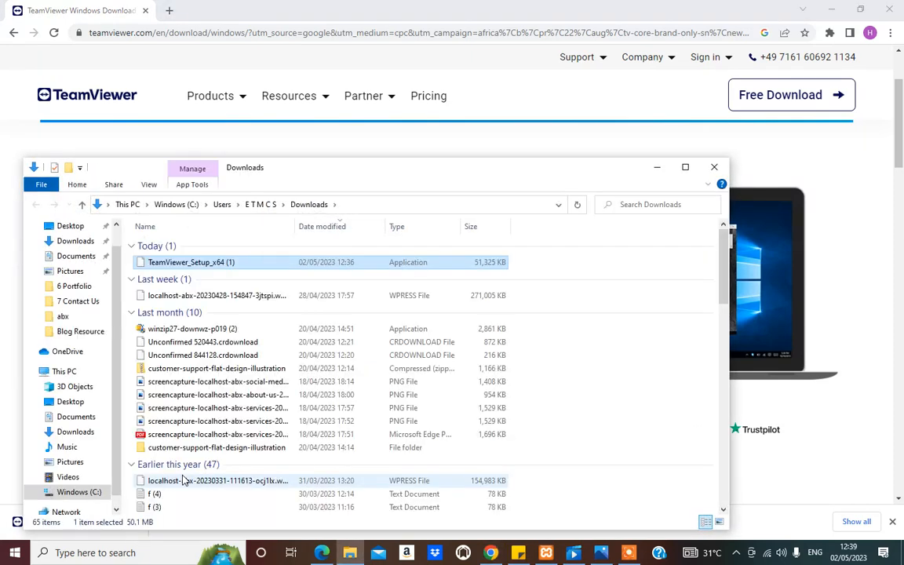
{"action": "double_click", "coordinate": [213, 263]}
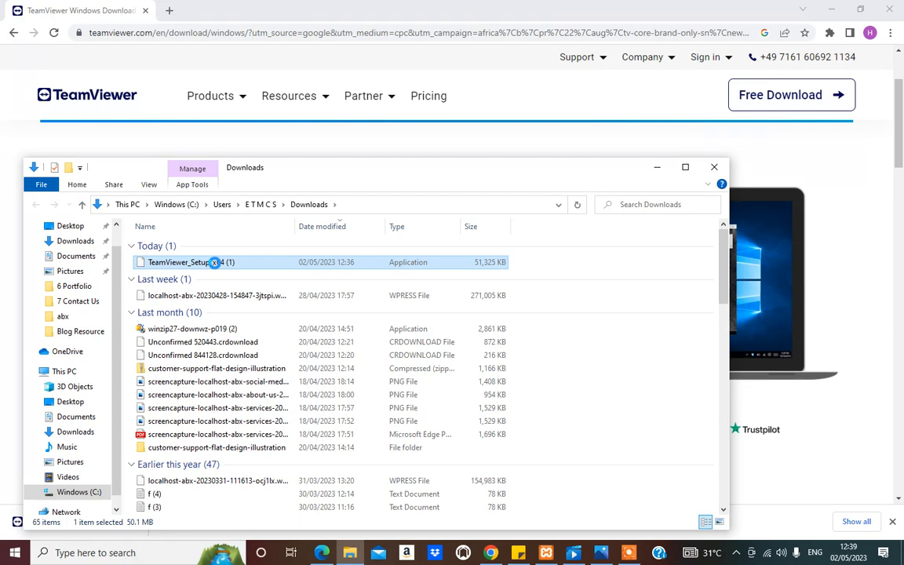
{"action": "right_click", "coordinate": [213, 263]}
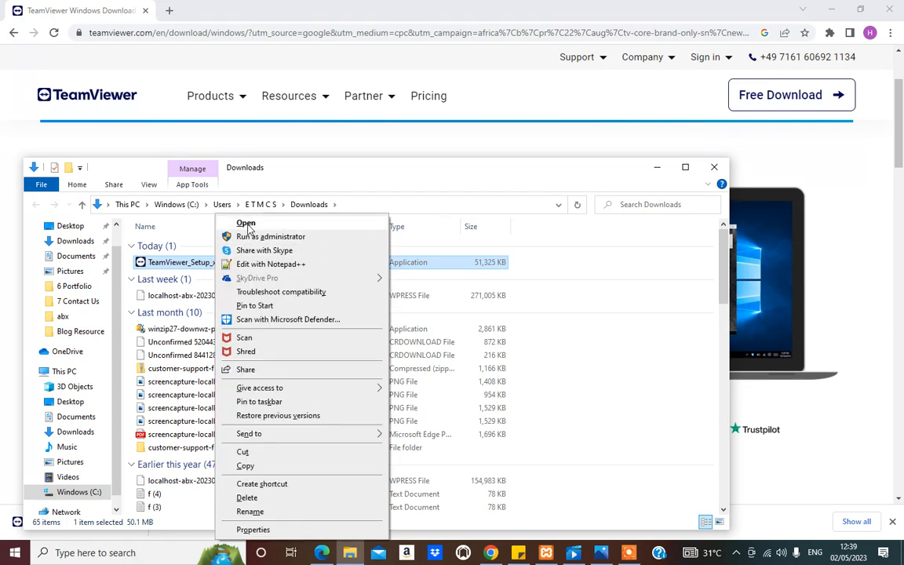
{"action": "left_click", "coordinate": [244, 223]}
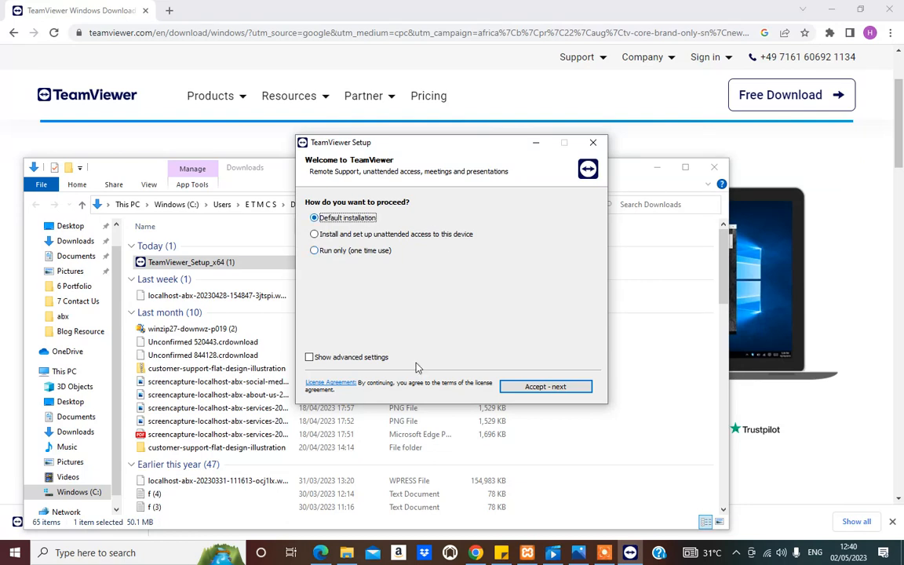
Step: Accept the license agreement and start installing TeamViewer with the Default installation option
{"action": "left_click", "coordinate": [554, 388]}
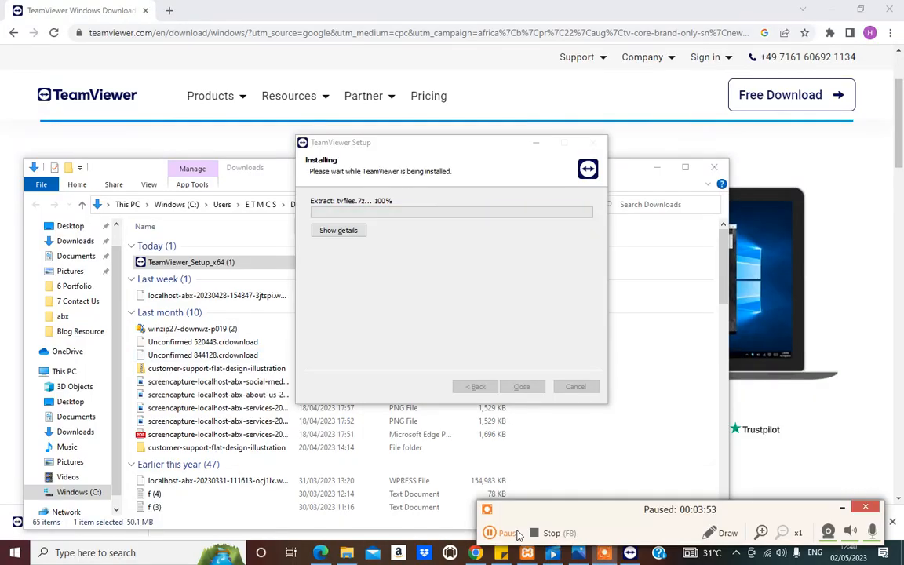
{"action": "left_click", "coordinate": [516, 528]}
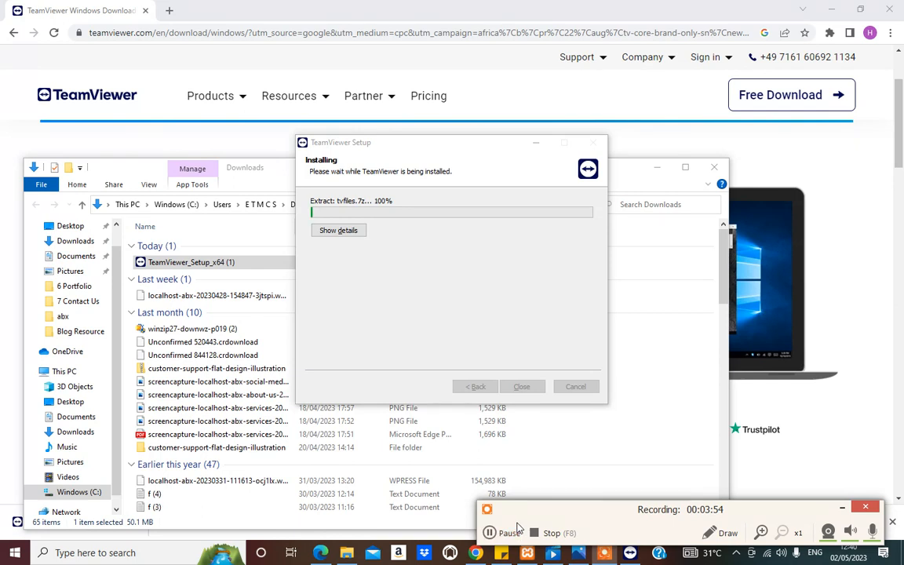
{"action": "left_click", "coordinate": [390, 315]}
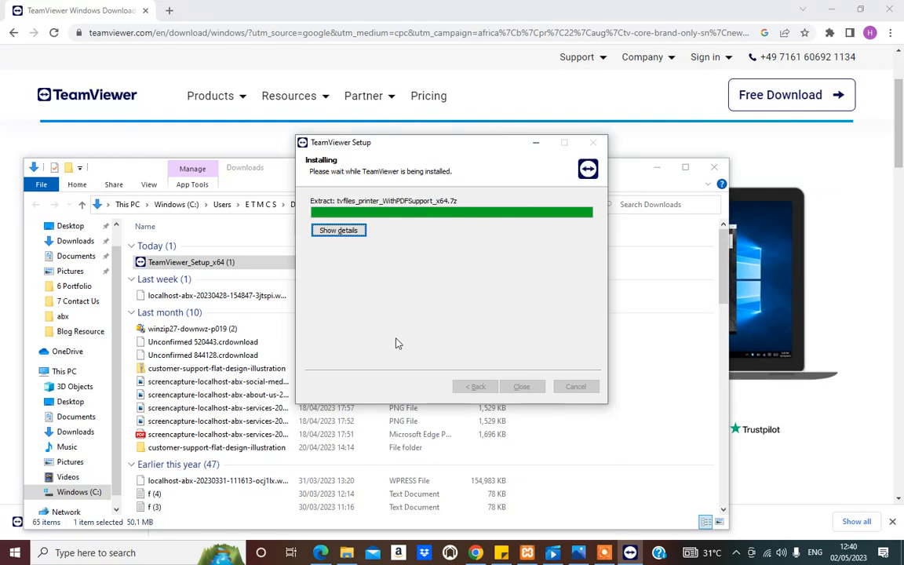
{"action": "mouse_move", "coordinate": [606, 555]}
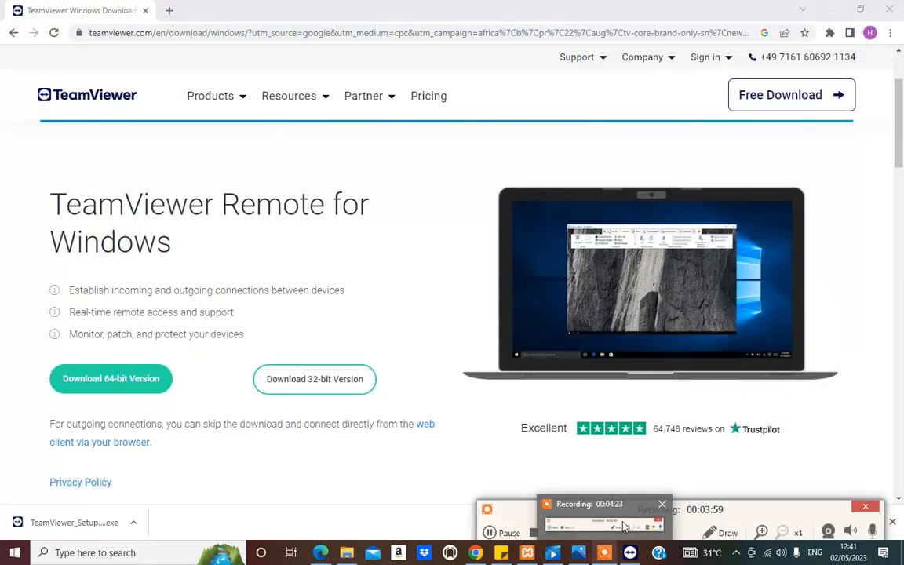
{"action": "left_click", "coordinate": [633, 524]}
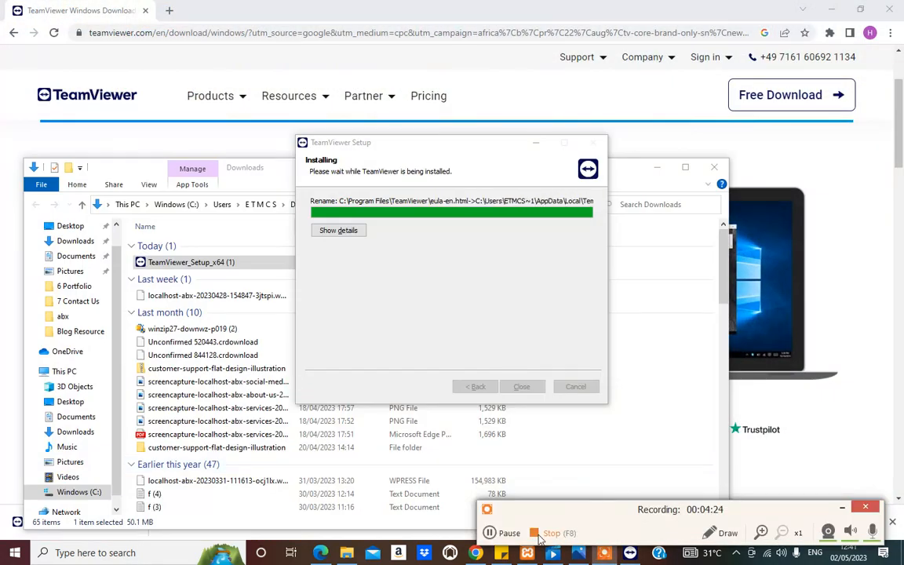
{"action": "left_click", "coordinate": [494, 535]}
{"action": "left_click", "coordinate": [494, 534]}
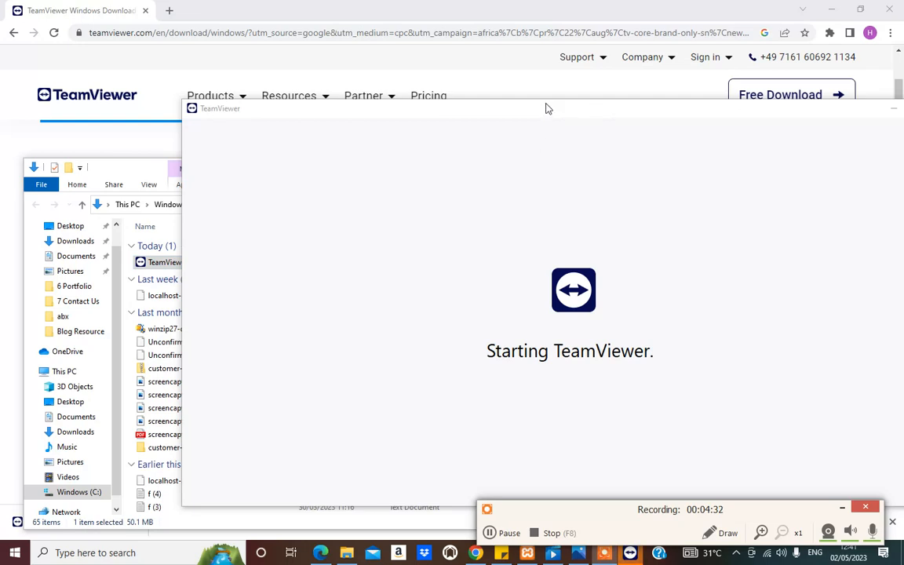
Step: Start creating a new TeamViewer account from the welcome window and submit the account holder's full name and e-mail address
{"action": "left_click_drag", "start_coordinate": [485, 116], "coordinate": [502, 84]}
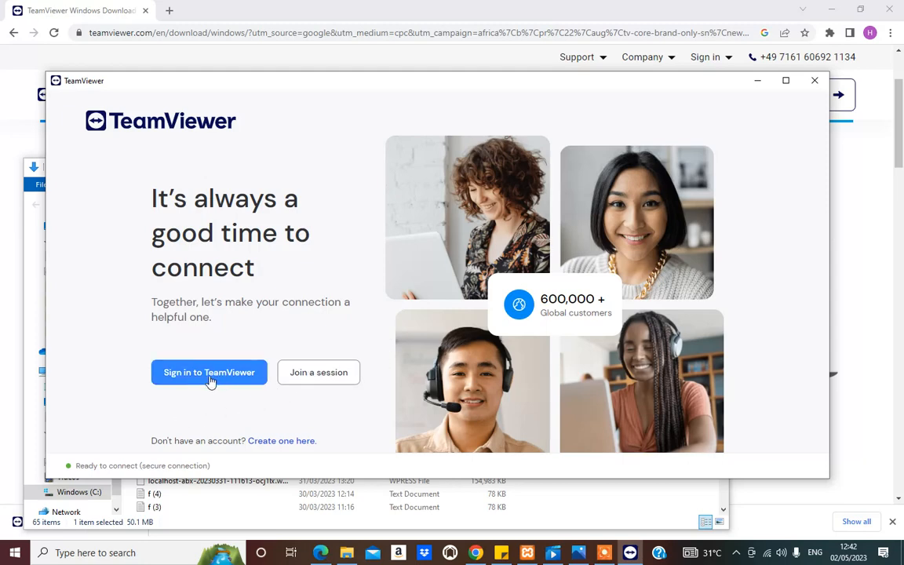
{"action": "left_click", "coordinate": [296, 440]}
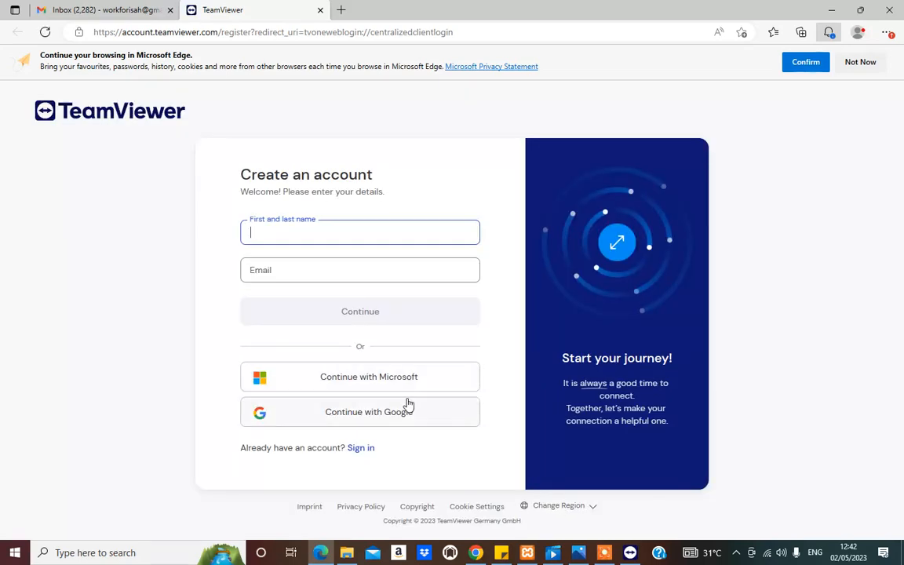
{"action": "left_click", "coordinate": [299, 237]}
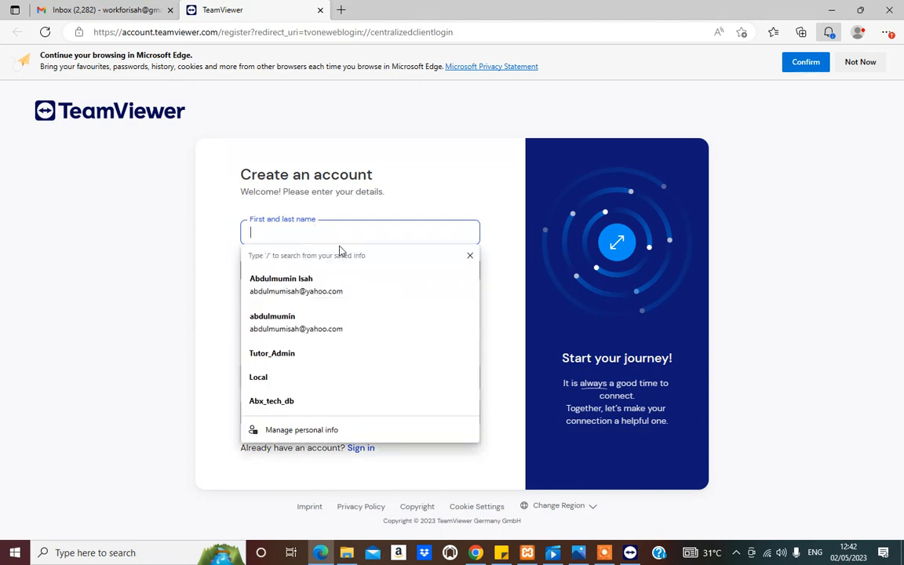
{"action": "left_click", "coordinate": [296, 288]}
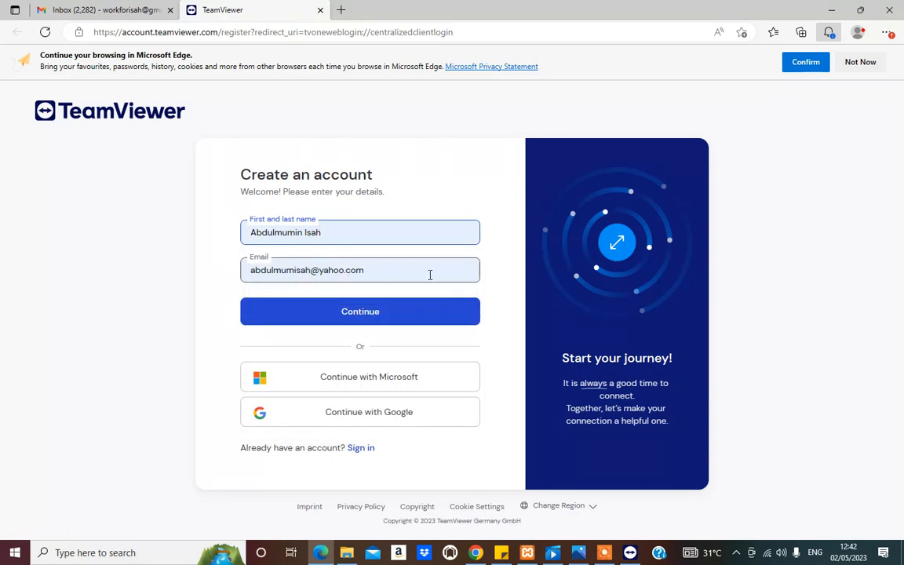
{"action": "left_click_drag", "start_coordinate": [351, 274], "coordinate": [245, 276]}
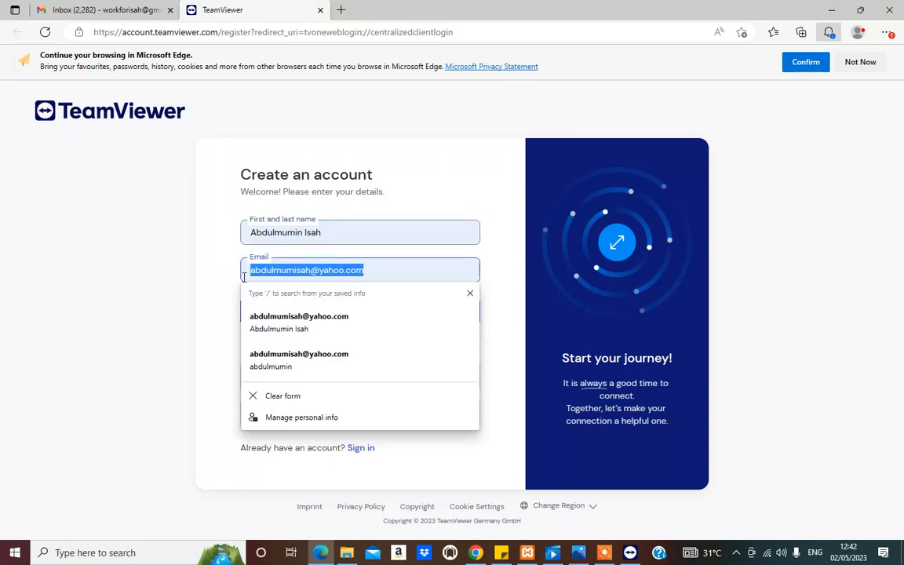
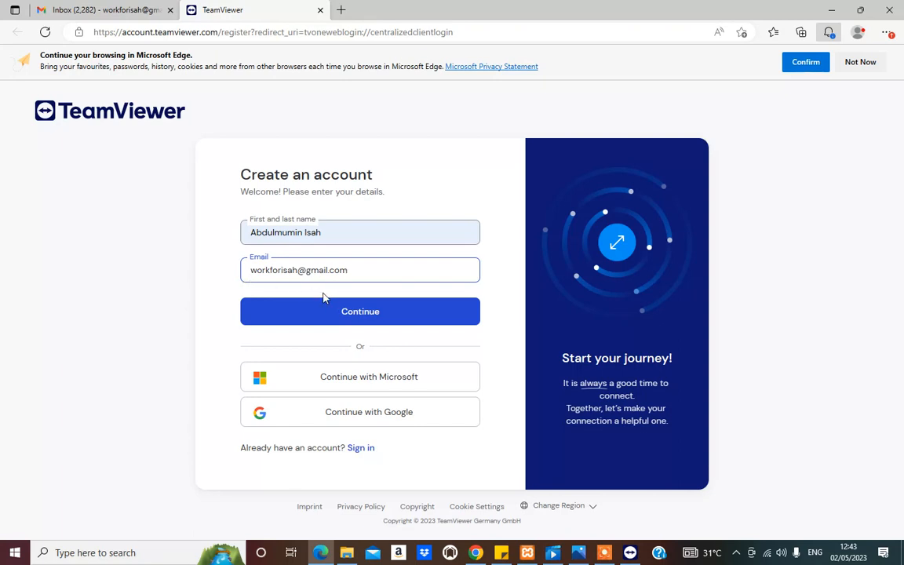
{"action": "left_click", "coordinate": [353, 315]}
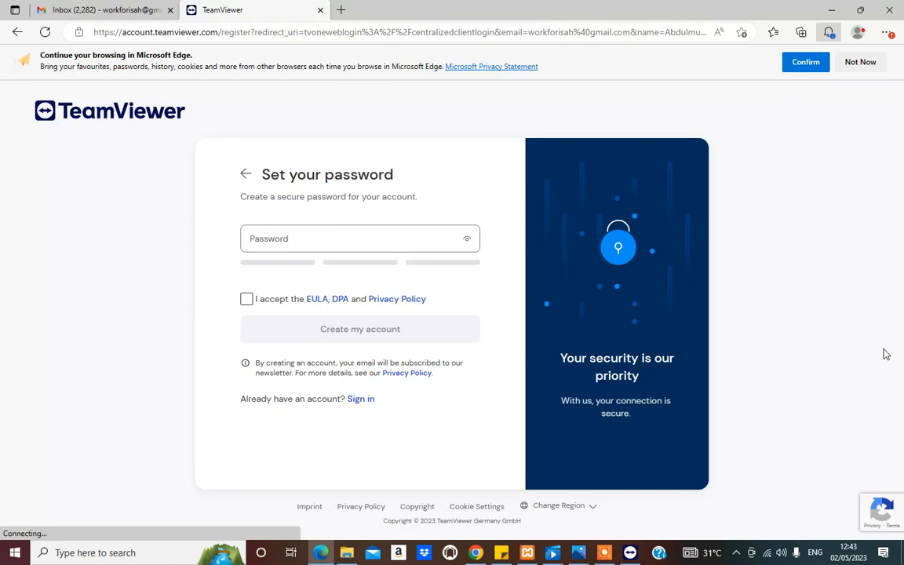
Step: Set the account password, accept the EULA, DPA and Privacy Policy, and create the account
{"action": "left_click", "coordinate": [276, 240]}
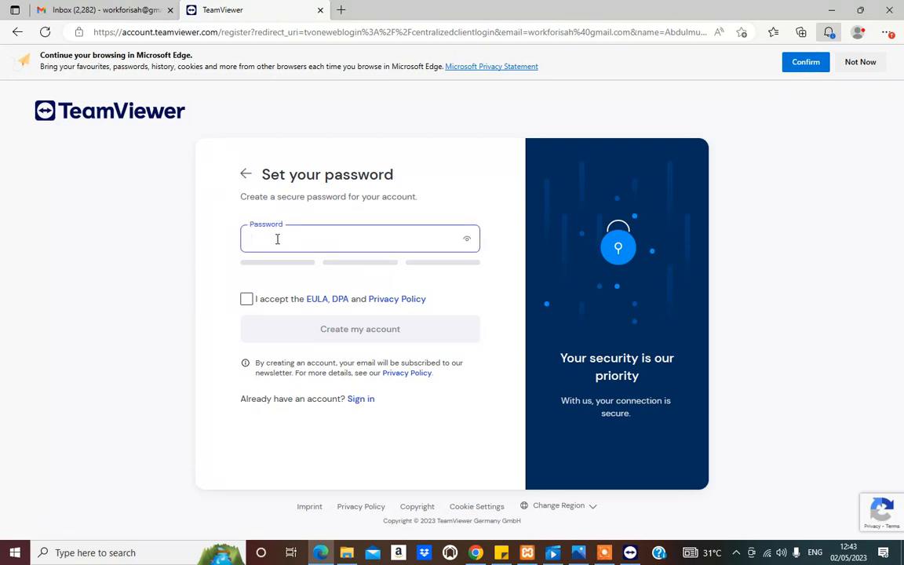
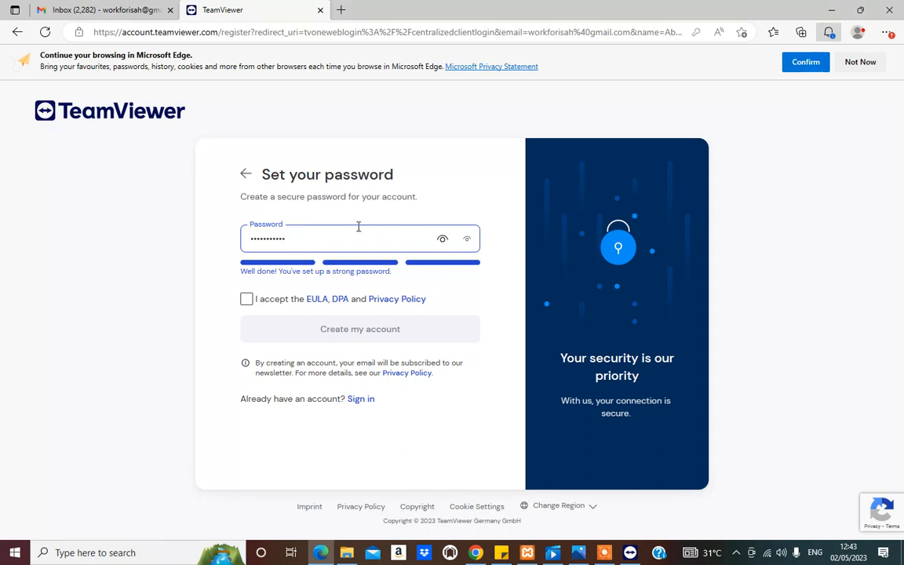
{"action": "left_click", "coordinate": [246, 300]}
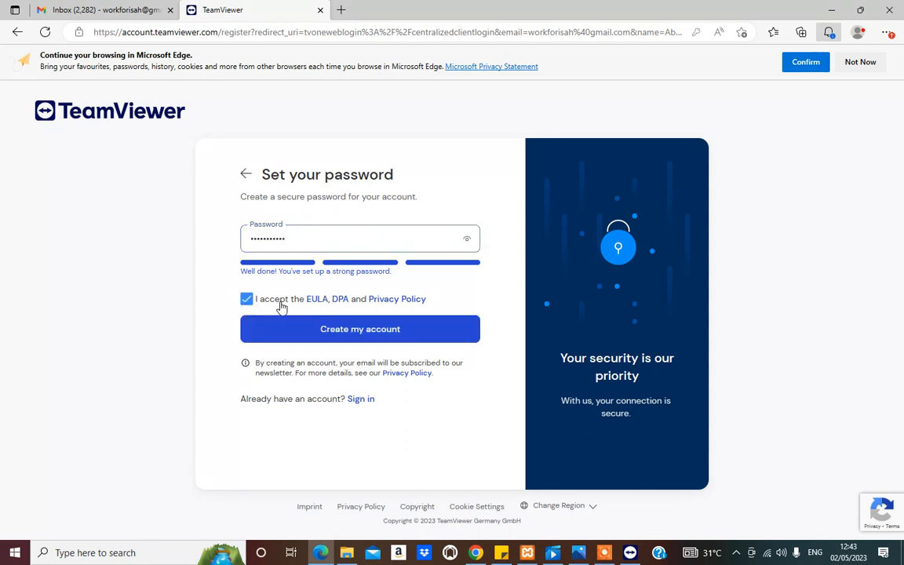
{"action": "left_click", "coordinate": [376, 339]}
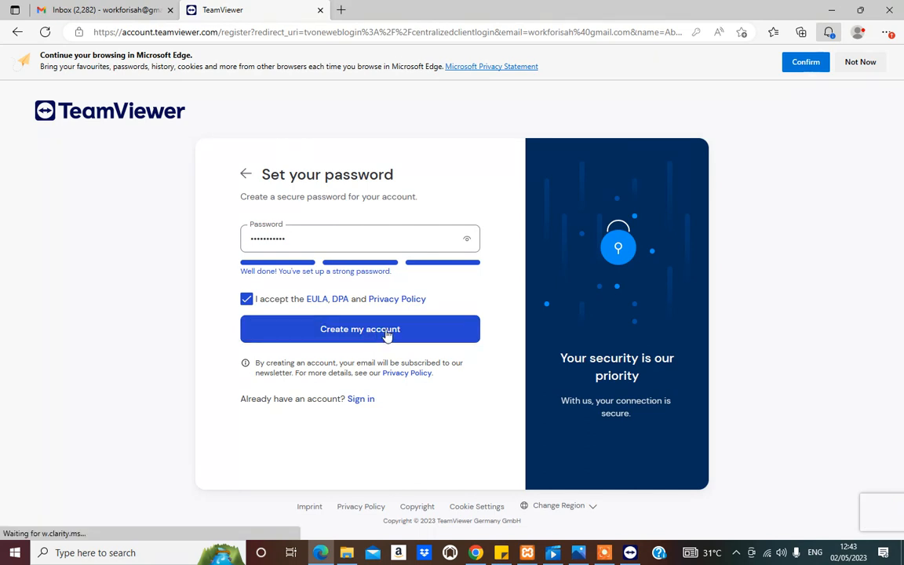
{"action": "left_click", "coordinate": [387, 335]}
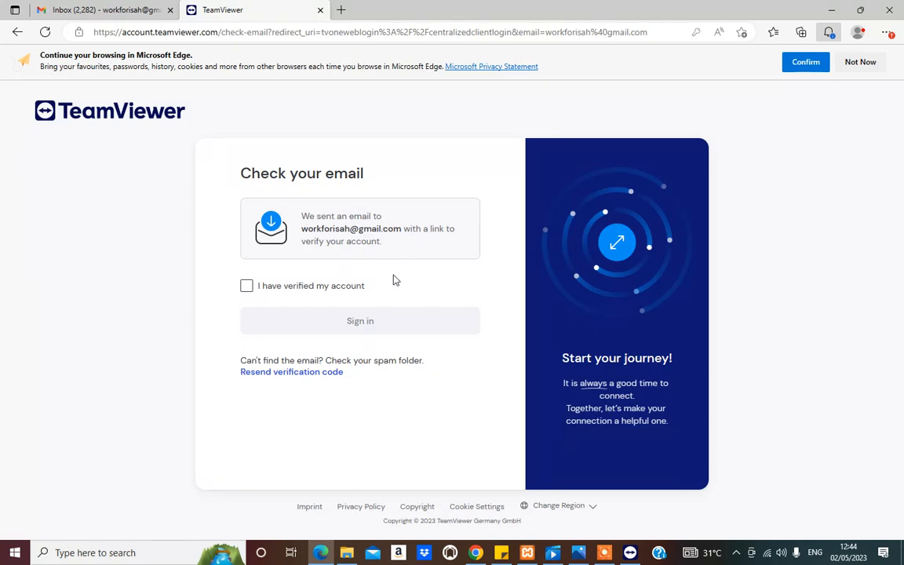
Step: Switch to the Gmail inbox in Edge and check it and the Spam folder for TeamViewer's verification e-mail
{"action": "left_click", "coordinate": [324, 555]}
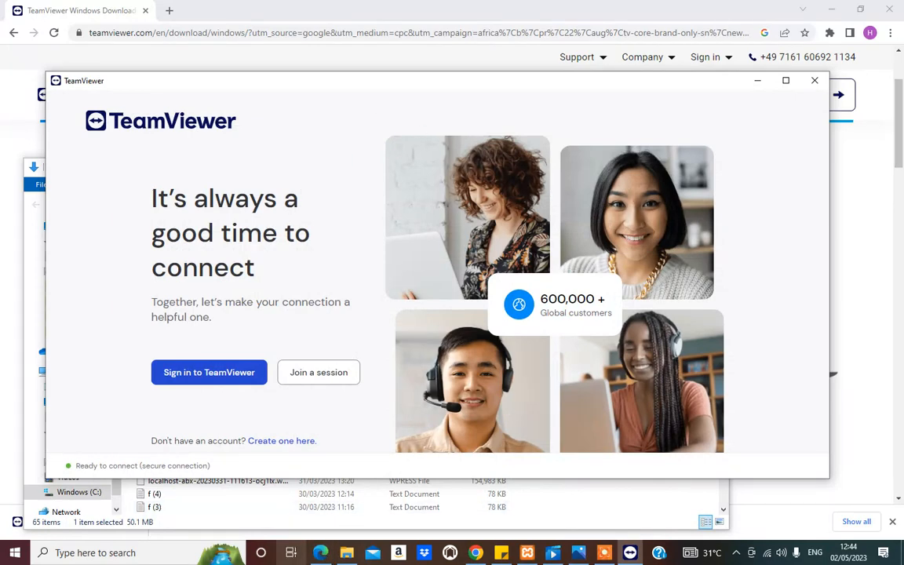
{"action": "left_click", "coordinate": [323, 557]}
{"action": "left_click", "coordinate": [117, 9]}
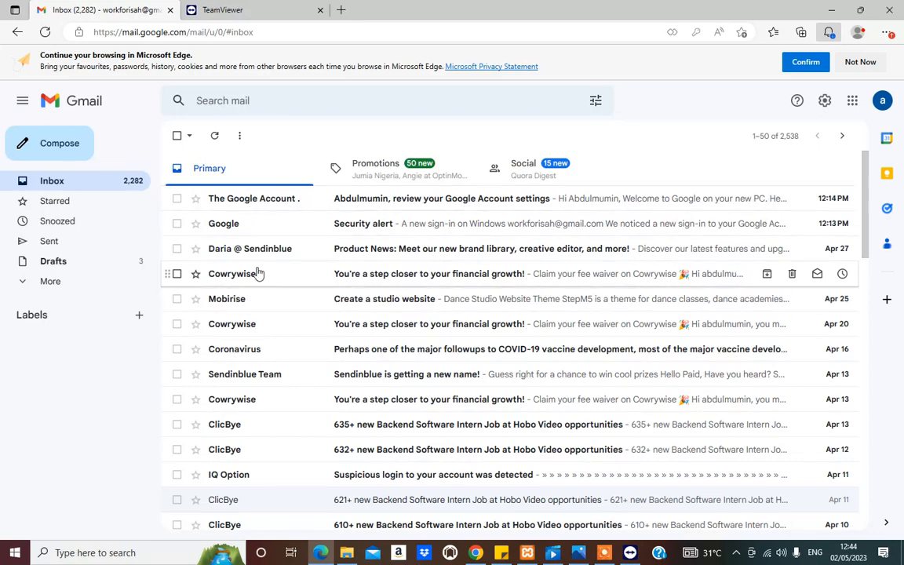
{"action": "scroll", "coordinate": [236, 263], "scroll_direction": "down", "scroll_amount": 3}
{"action": "scroll", "coordinate": [228, 259], "scroll_direction": "up", "scroll_amount": 3}
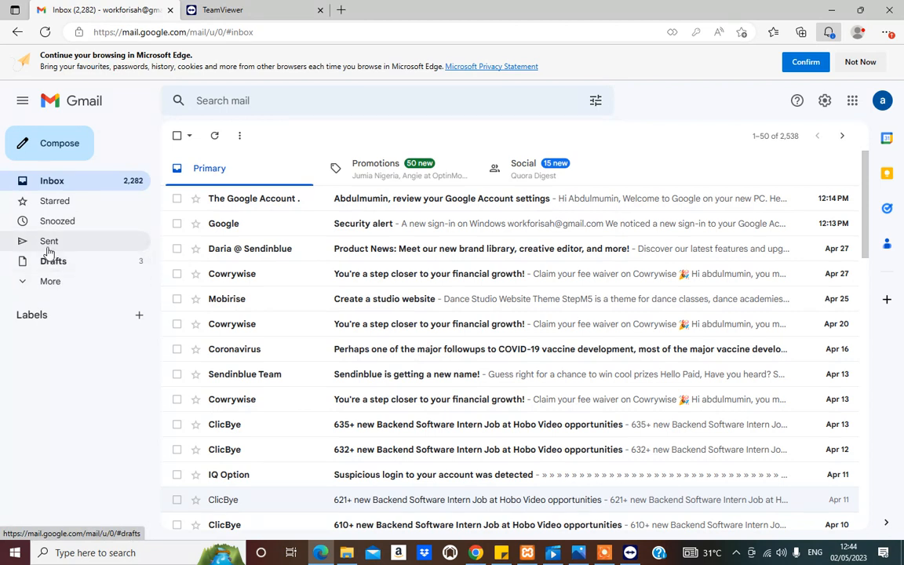
{"action": "left_click", "coordinate": [35, 282]}
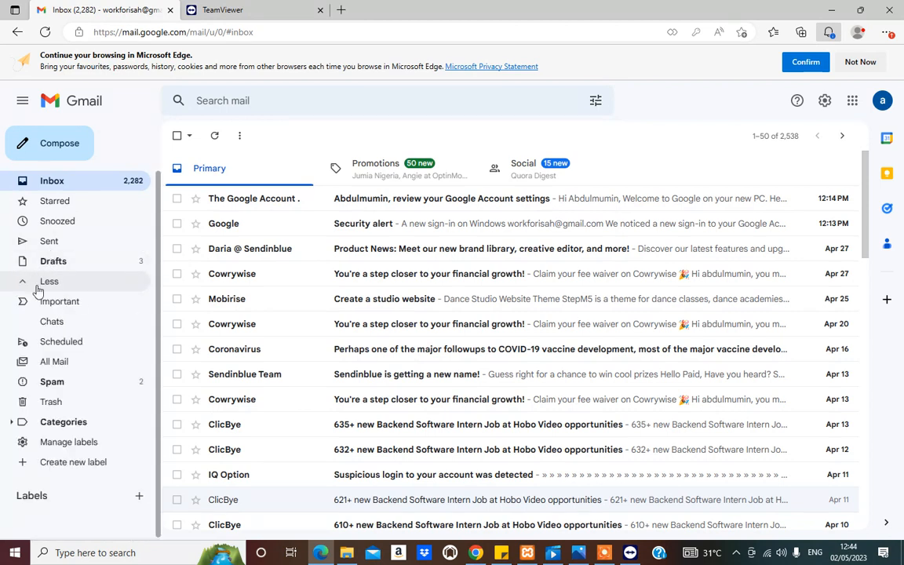
{"action": "left_click", "coordinate": [55, 385]}
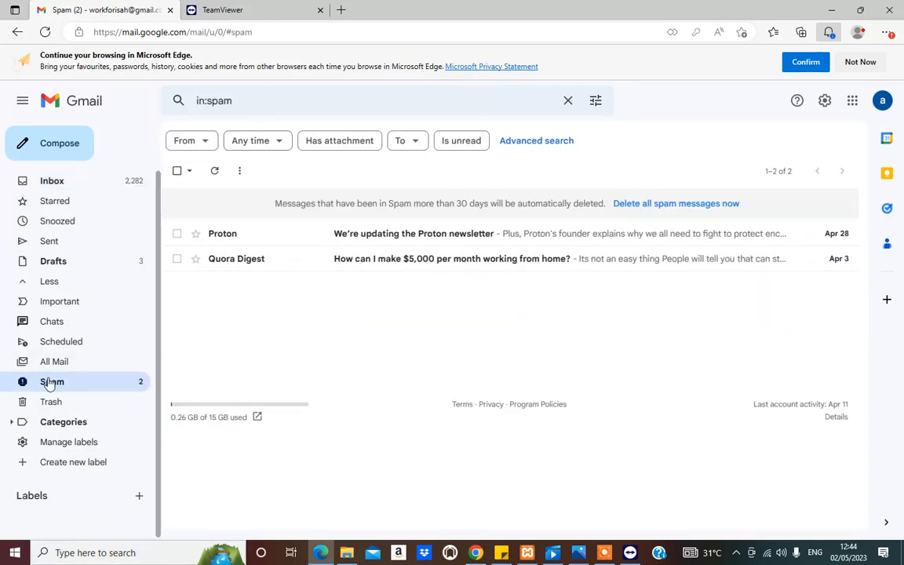
{"action": "left_click", "coordinate": [52, 182]}
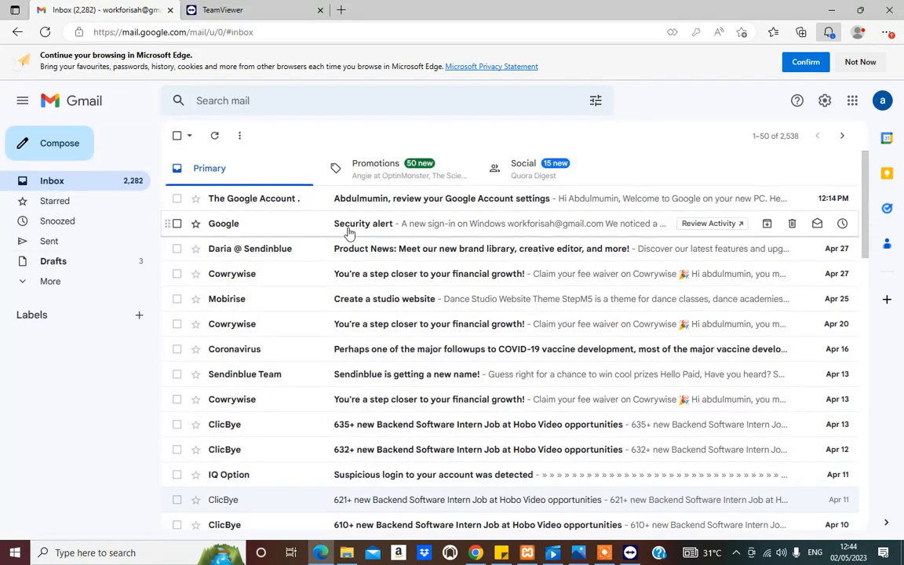
Step: Open and skim the newest e-mail, from The Google Account Team, and return to the inbox
{"action": "left_click", "coordinate": [420, 200]}
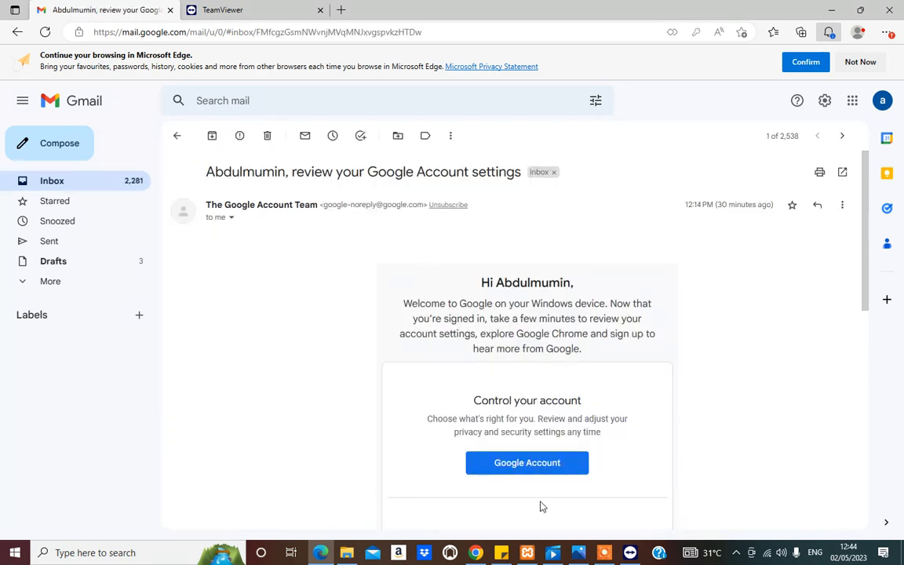
{"action": "scroll", "coordinate": [493, 415], "scroll_direction": "down", "scroll_amount": 3}
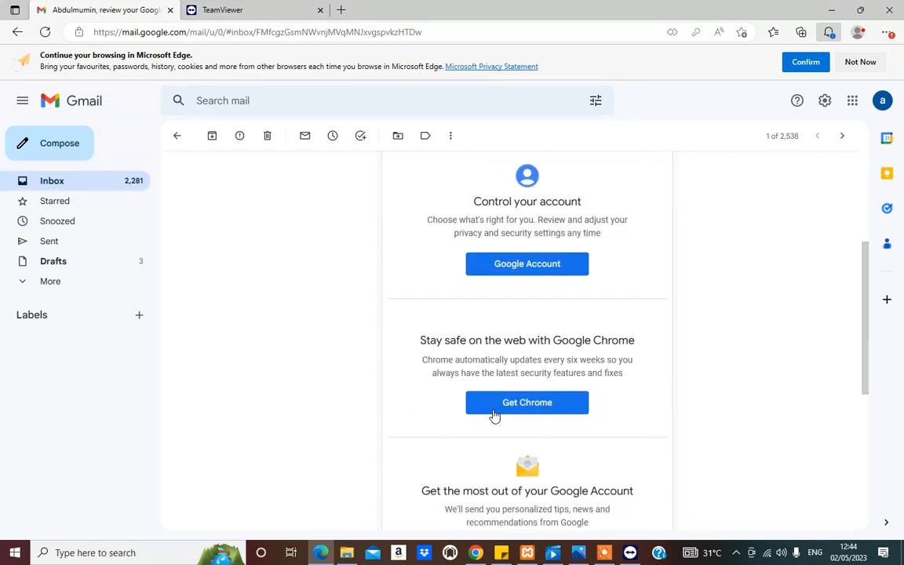
{"action": "scroll", "coordinate": [493, 409], "scroll_direction": "down", "scroll_amount": 5}
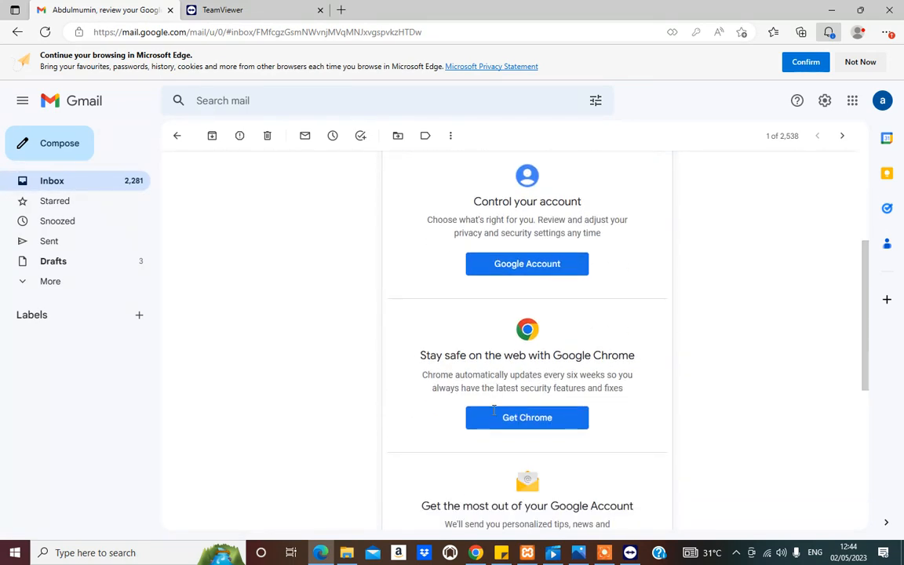
{"action": "scroll", "coordinate": [350, 329], "scroll_direction": "up", "scroll_amount": 8}
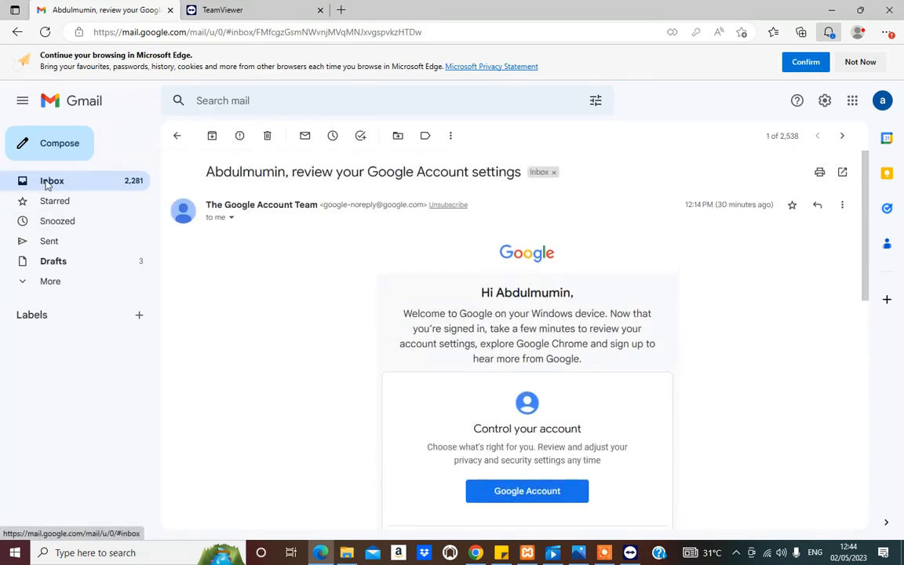
{"action": "left_click", "coordinate": [31, 180]}
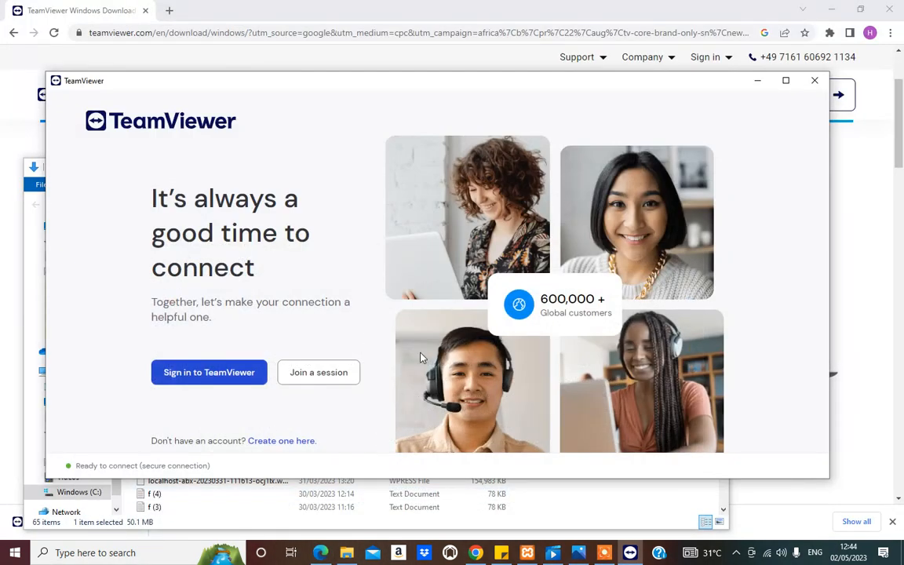
{"action": "left_click", "coordinate": [476, 552]}
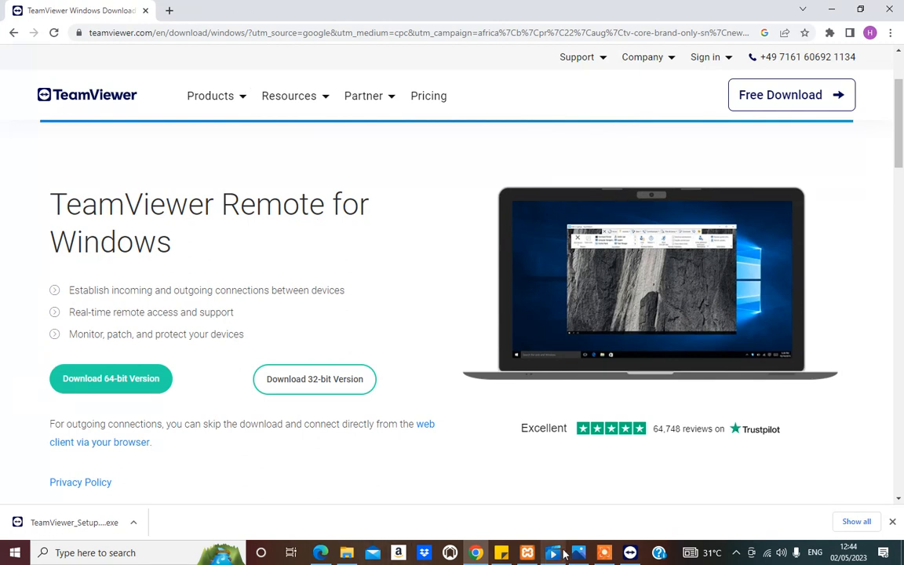
{"action": "left_click", "coordinate": [626, 553]}
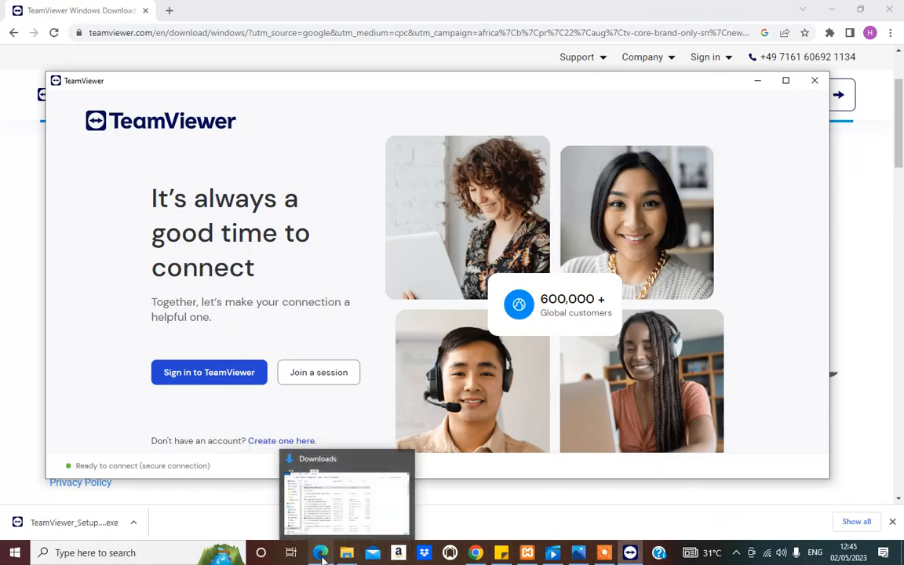
Step: Return to the TeamViewer page in Edge, declare the account verified, and try to sign in with the account password
{"action": "left_click", "coordinate": [322, 486]}
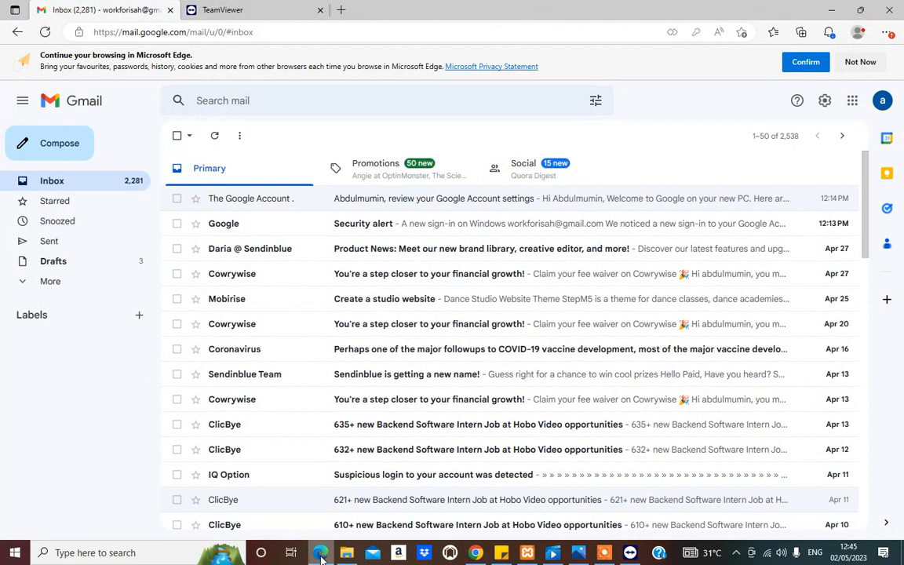
{"action": "left_click", "coordinate": [264, 8]}
{"action": "left_click", "coordinate": [248, 287]}
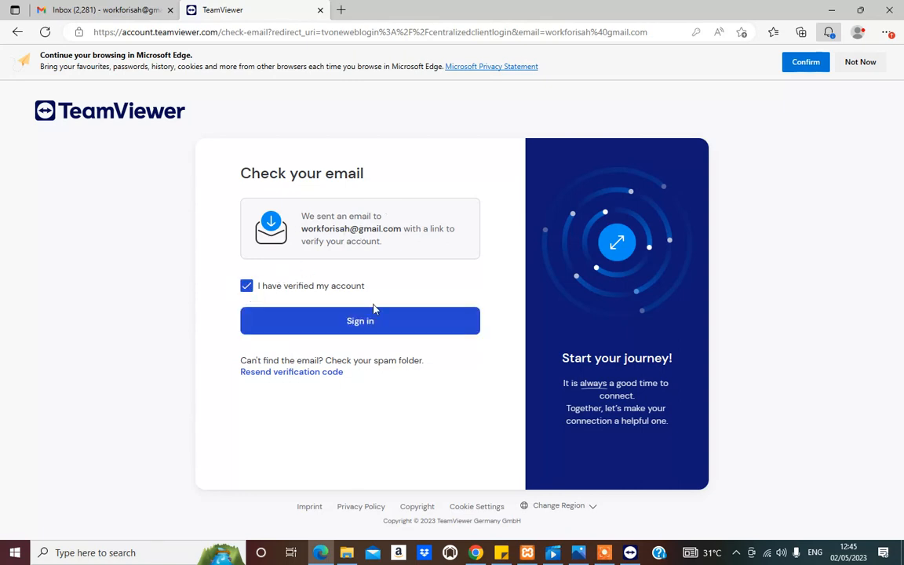
{"action": "left_click", "coordinate": [363, 330]}
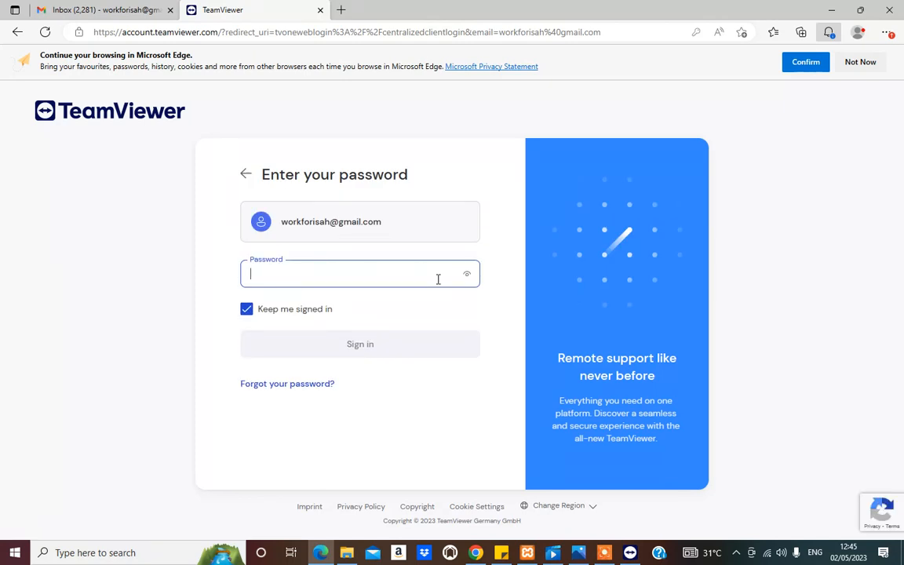
{"action": "type", "text": "•"}
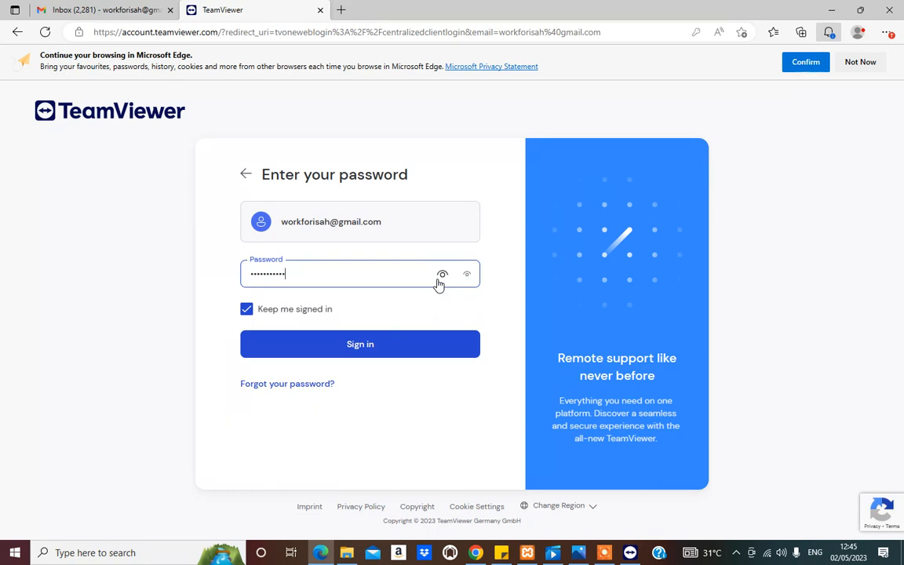
{"action": "left_click", "coordinate": [385, 357]}
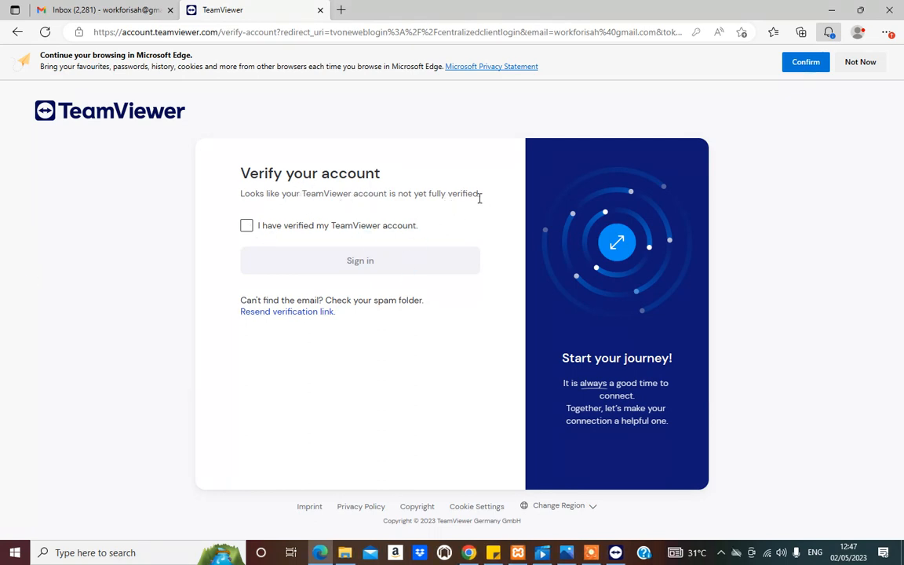
Step: Switch to the Gmail inbox, search the mail for "teamvi" and open the "Verify your TeamViewer account" e-mail
{"action": "left_click", "coordinate": [101, 7]}
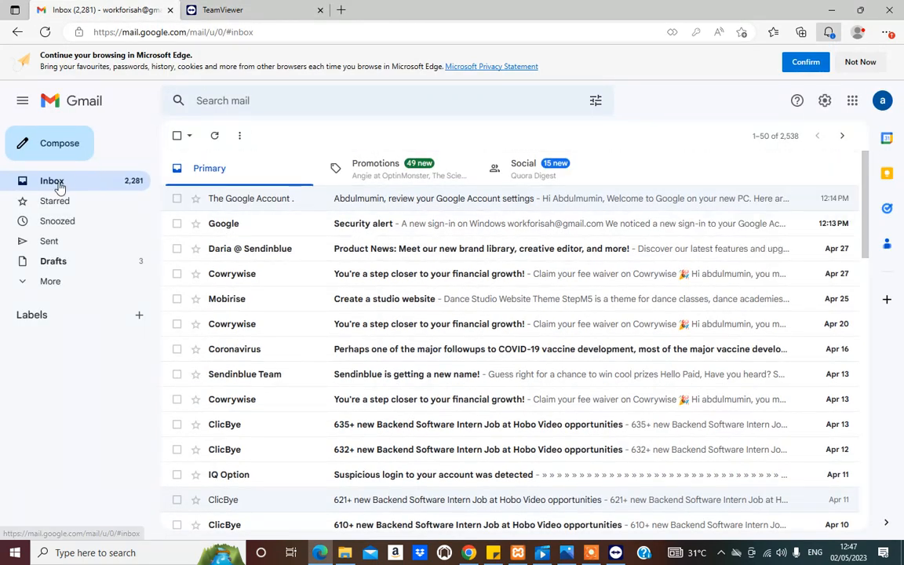
{"action": "left_click", "coordinate": [52, 180]}
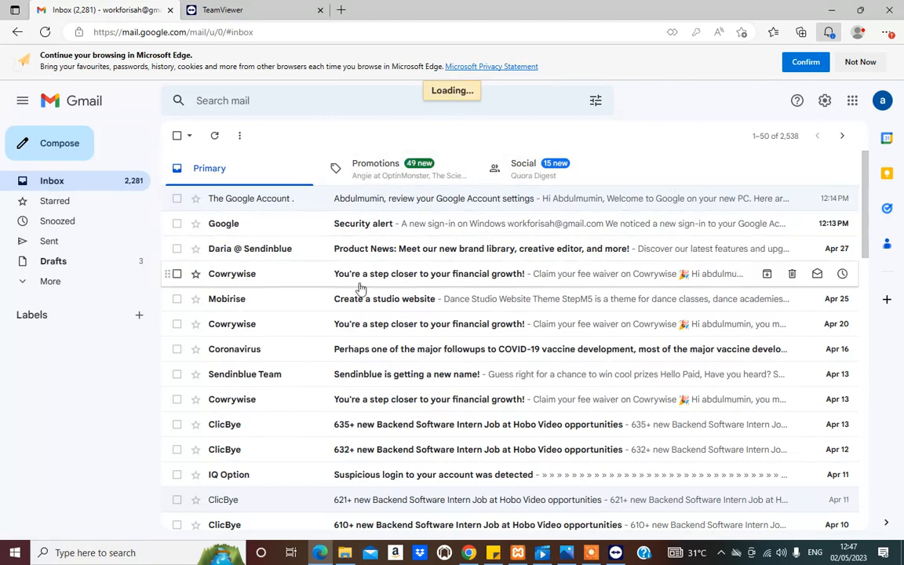
{"action": "scroll", "coordinate": [412, 479], "scroll_direction": "down", "scroll_amount": 3}
{"action": "scroll", "coordinate": [409, 480], "scroll_direction": "up", "scroll_amount": 3}
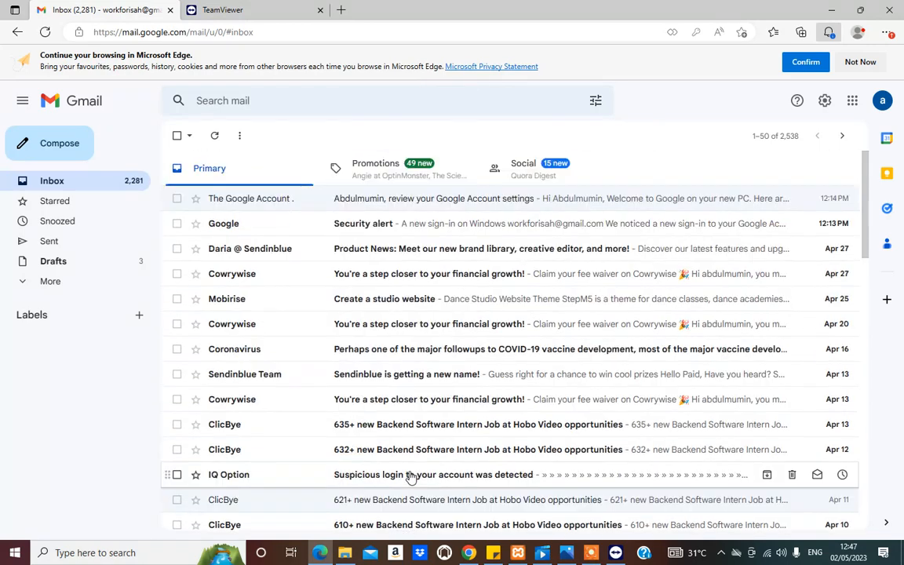
{"action": "left_click", "coordinate": [258, 96]}
{"action": "type", "text": "t"}
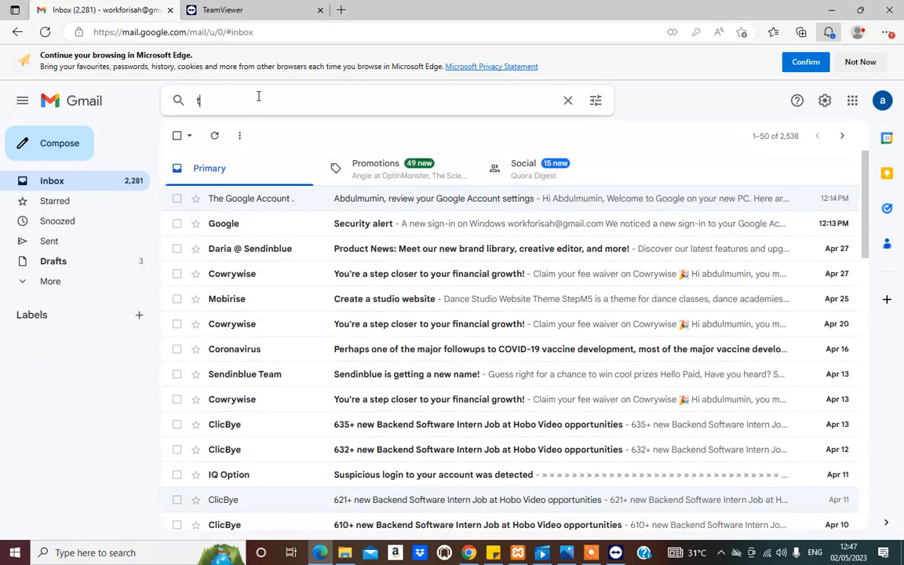
{"action": "type", "text": "eamvi"}
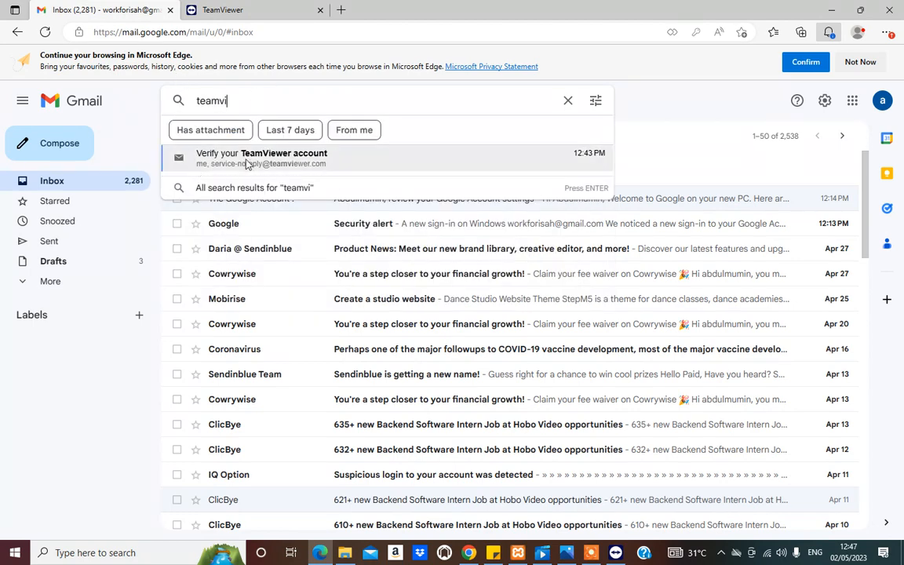
{"action": "left_click", "coordinate": [302, 158]}
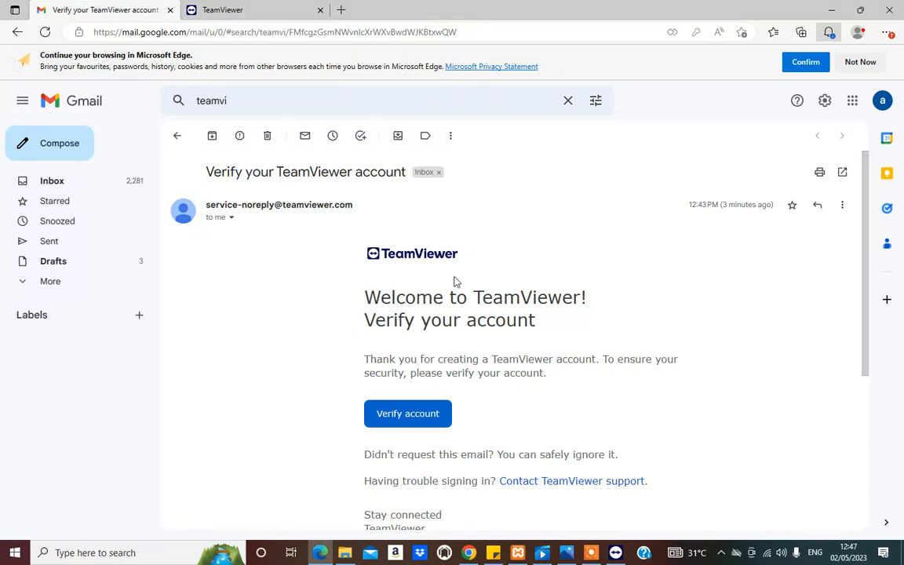
Step: Verify the account from the e-mail, close the resulting confirmation page and return to the TeamViewer verification page
{"action": "scroll", "coordinate": [453, 283], "scroll_direction": "down", "scroll_amount": 2}
{"action": "left_click", "coordinate": [401, 243]}
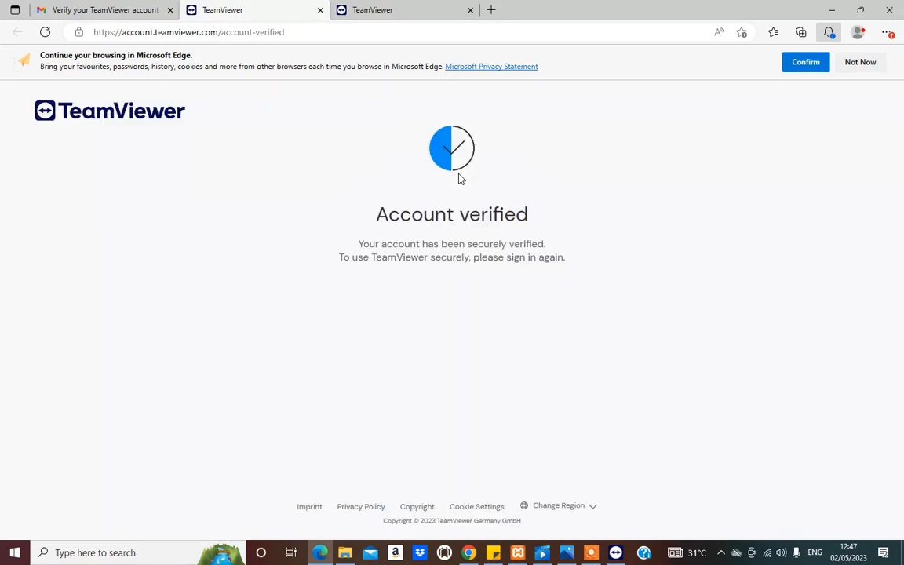
{"action": "left_click", "coordinate": [320, 9]}
{"action": "left_click", "coordinate": [264, 9]}
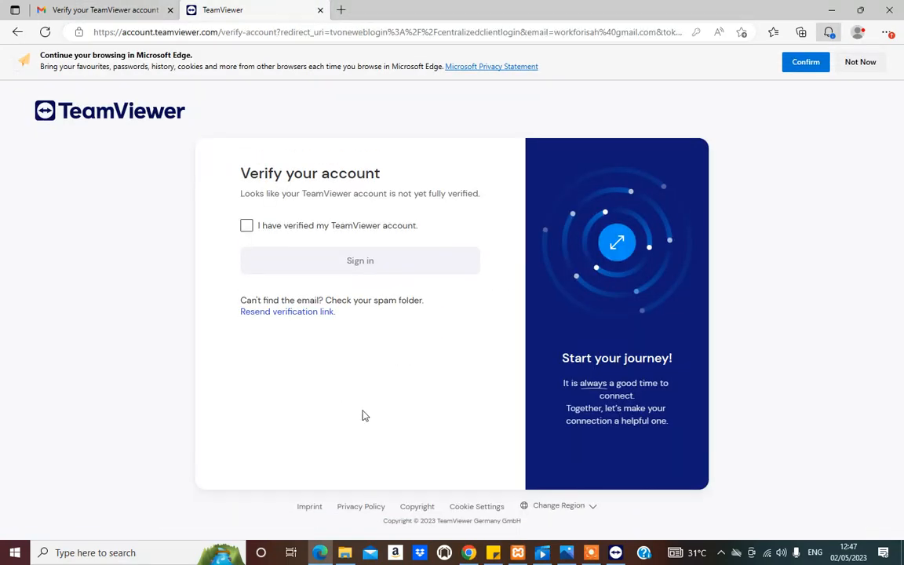
Step: Declare the TeamViewer account verified, enter the account password and sign in
{"action": "left_click", "coordinate": [247, 226]}
{"action": "left_click", "coordinate": [302, 260]}
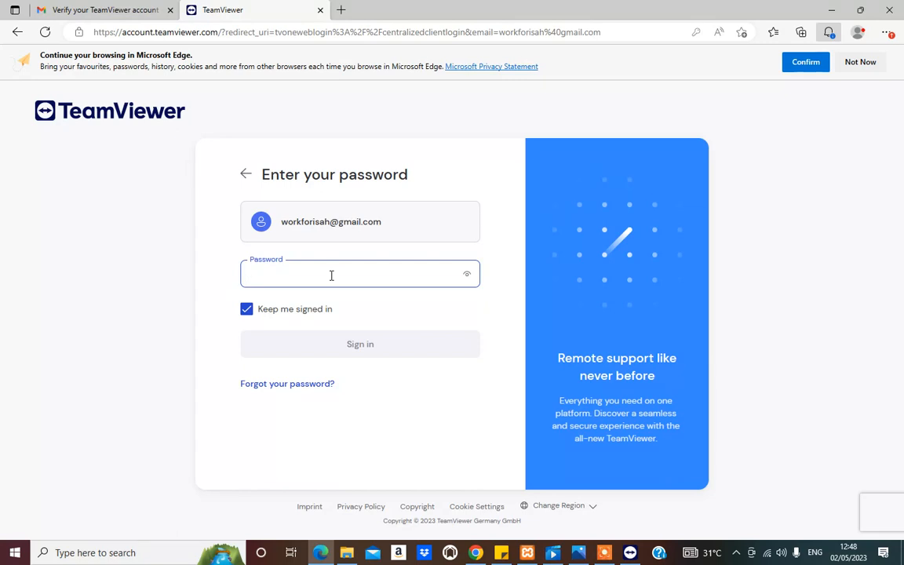
{"action": "type", "text": "*"}
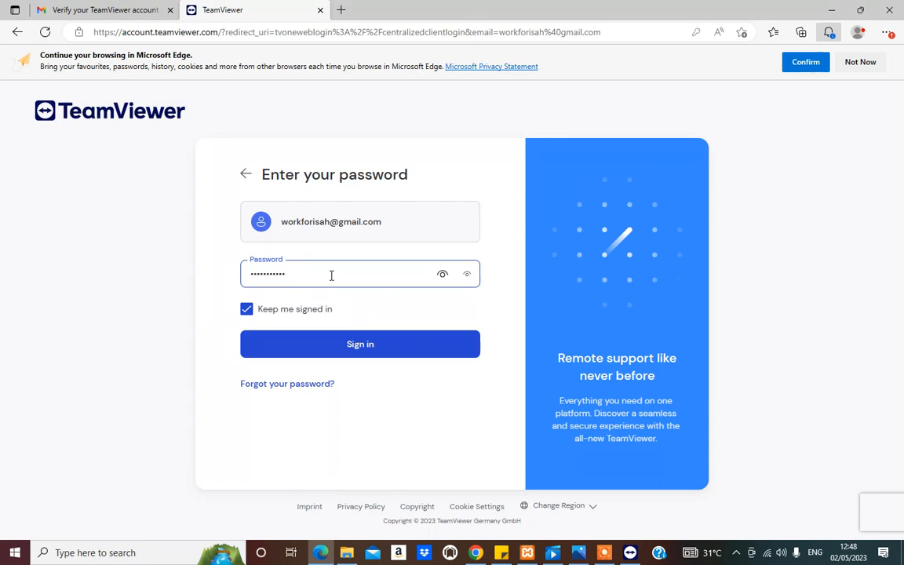
{"action": "left_click", "coordinate": [374, 350]}
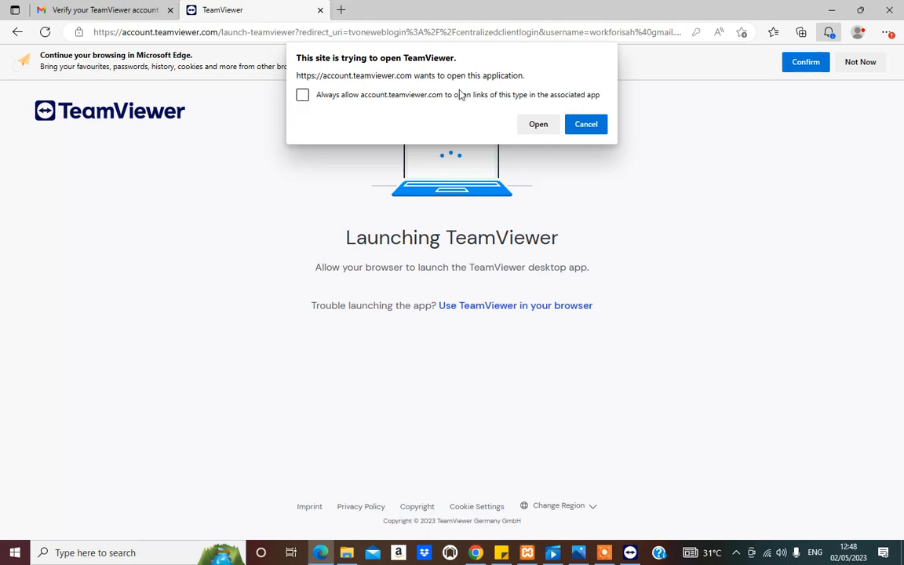
Step: Always allow account.teamviewer.com to open links in the associated app, and launch the TeamViewer desktop app
{"action": "left_click", "coordinate": [304, 95]}
{"action": "left_click", "coordinate": [538, 126]}
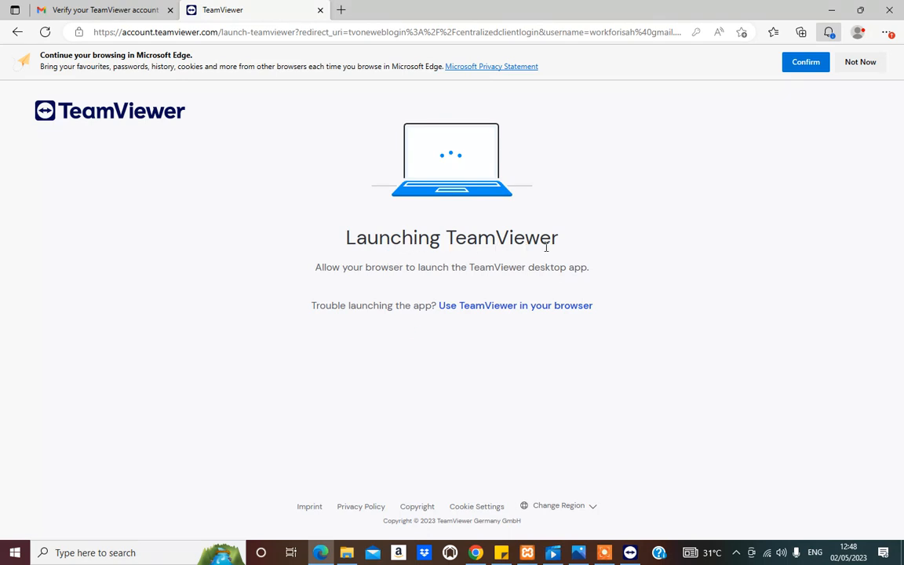
{"action": "mouse_move", "coordinate": [630, 554]}
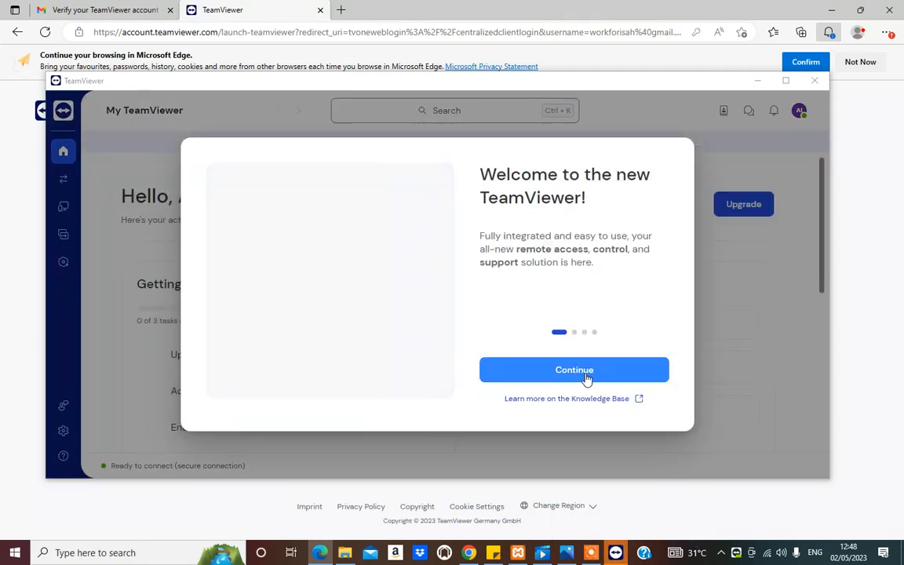
Step: Go through the pages of the new TeamViewer welcome tour to reach the home overview
{"action": "left_click", "coordinate": [585, 375]}
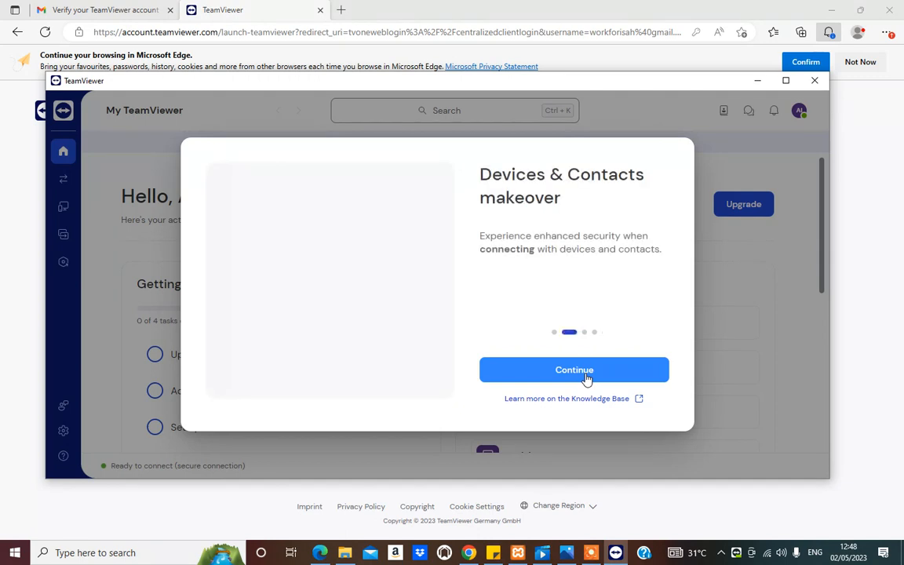
{"action": "left_click", "coordinate": [588, 372]}
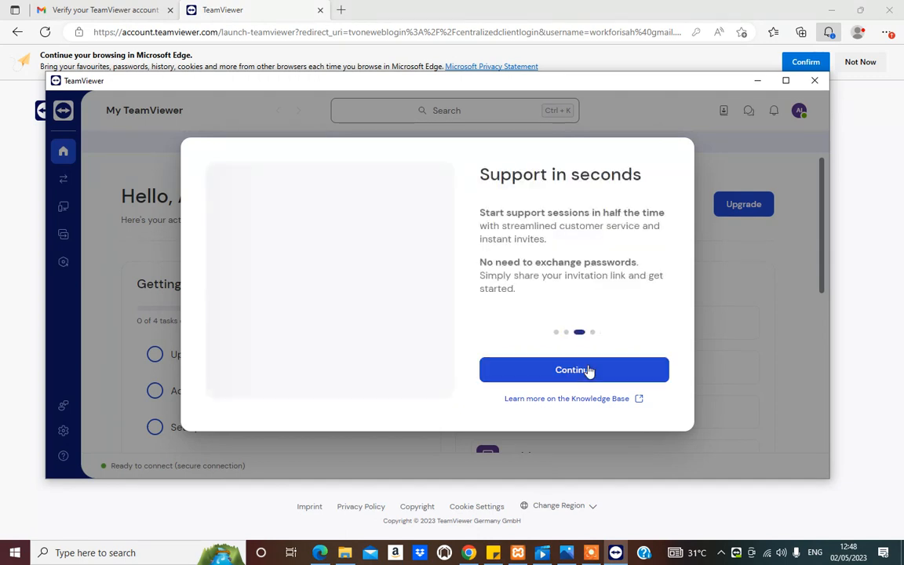
{"action": "left_click", "coordinate": [588, 370]}
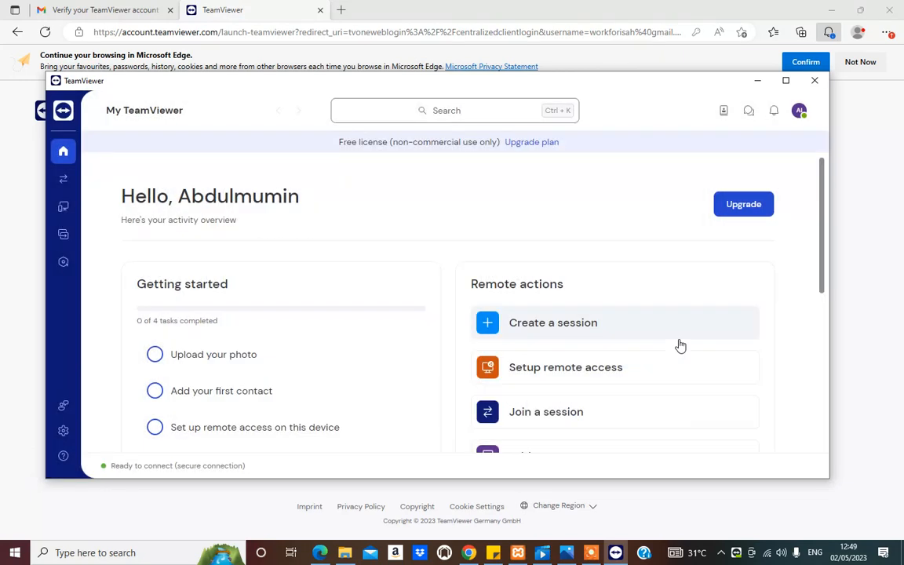
Step: Set up remote access on this device, assigning it to the account under its current alias and starting TeamViewer with the system
{"action": "scroll", "coordinate": [431, 357], "scroll_direction": "down", "scroll_amount": 1}
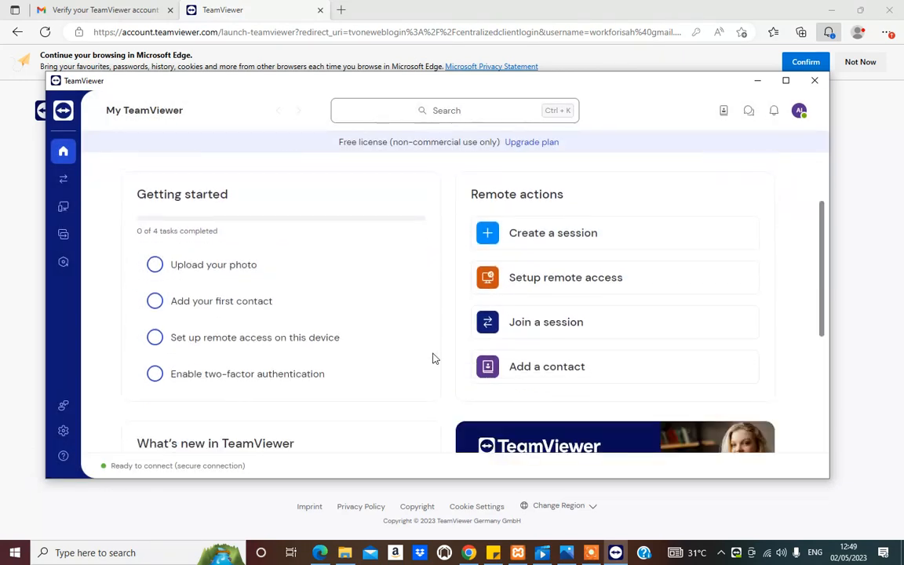
{"action": "scroll", "coordinate": [359, 373], "scroll_direction": "up", "scroll_amount": 1}
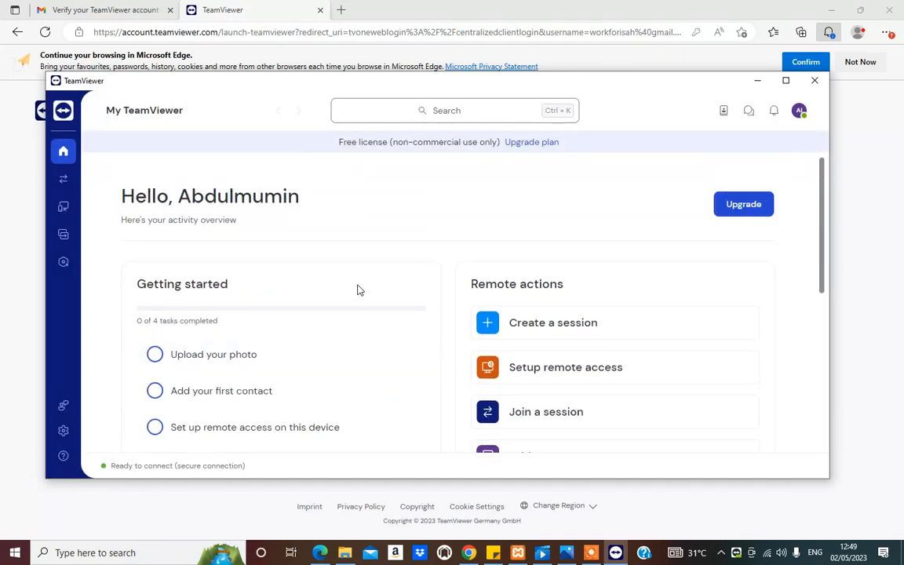
{"action": "scroll", "coordinate": [270, 293], "scroll_direction": "down", "scroll_amount": 1}
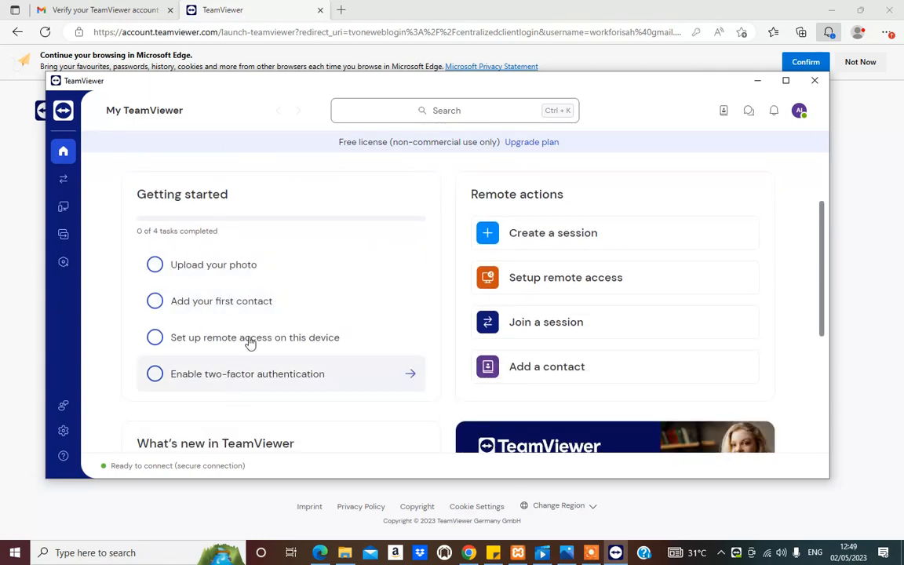
{"action": "scroll", "coordinate": [549, 219], "scroll_direction": "down", "scroll_amount": 1}
{"action": "scroll", "coordinate": [573, 235], "scroll_direction": "up", "scroll_amount": 2}
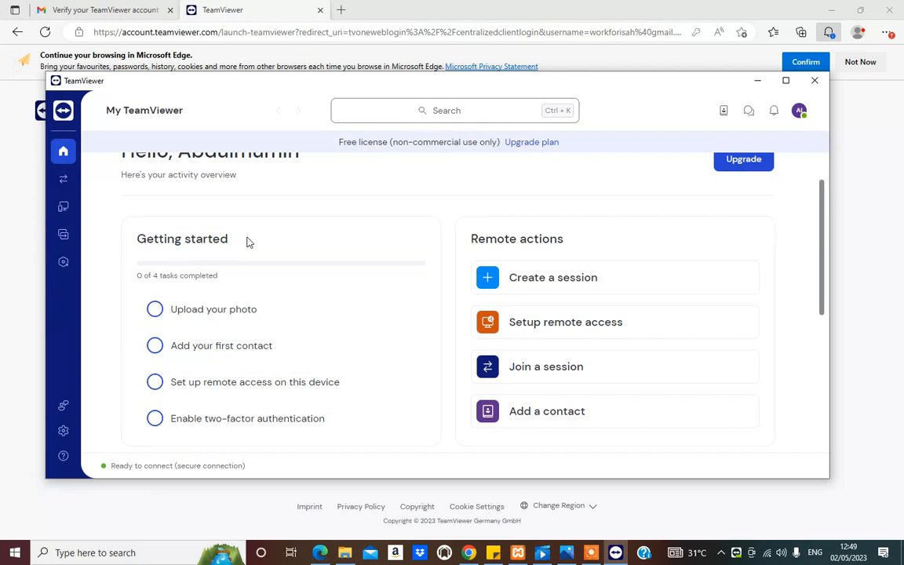
{"action": "scroll", "coordinate": [247, 242], "scroll_direction": "down", "scroll_amount": 1}
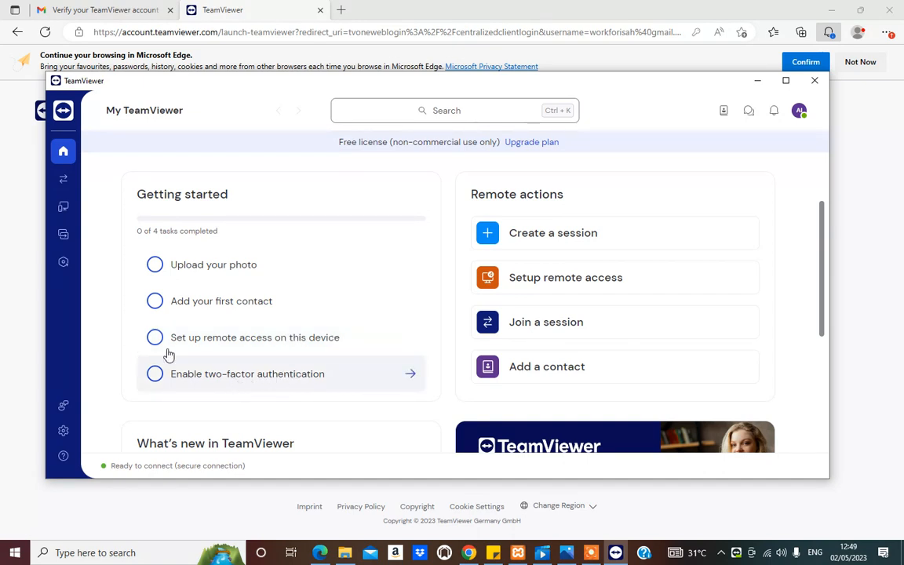
{"action": "left_click", "coordinate": [196, 338]}
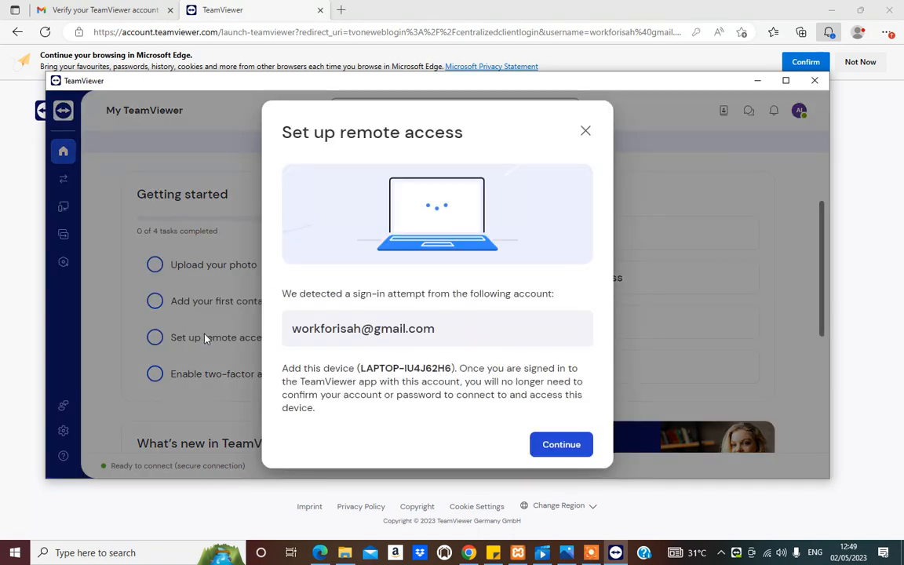
{"action": "left_click", "coordinate": [565, 451]}
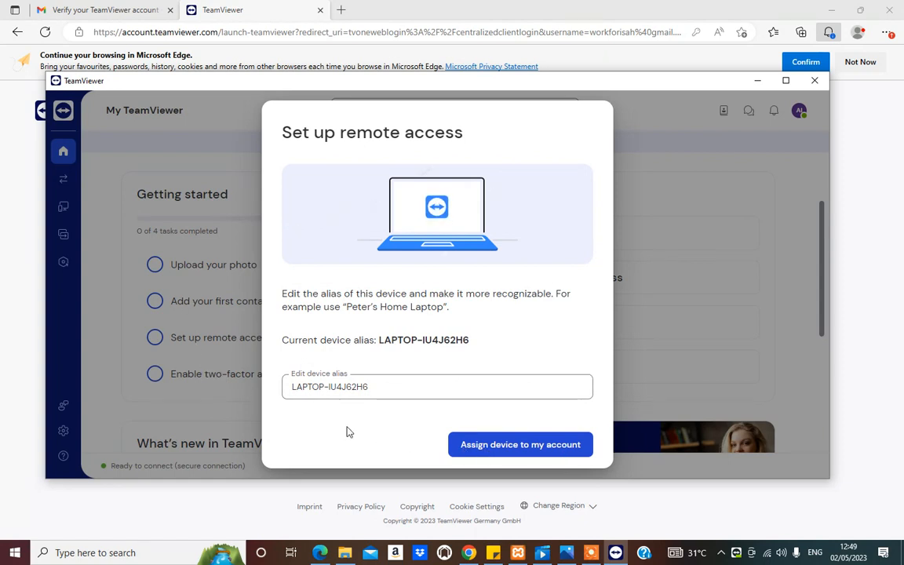
{"action": "left_click", "coordinate": [520, 448]}
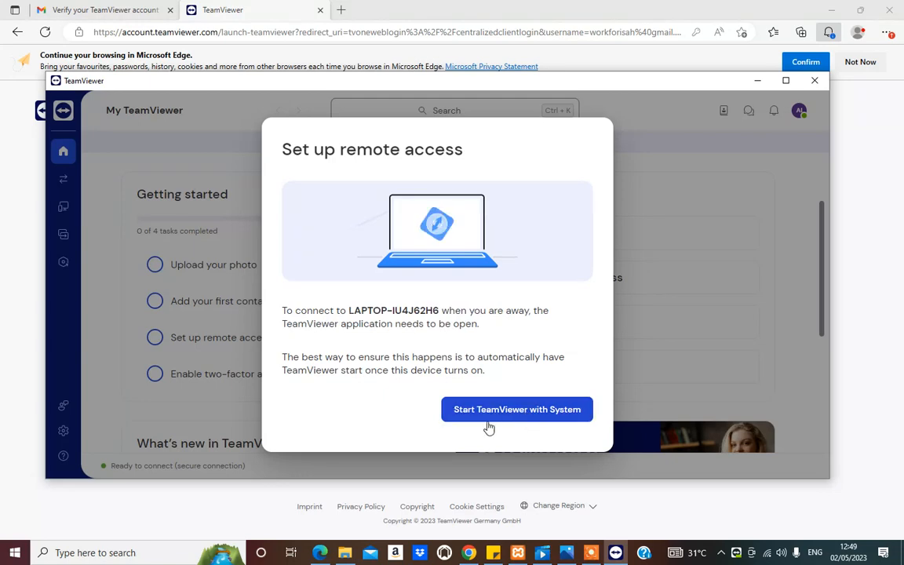
{"action": "left_click", "coordinate": [488, 419]}
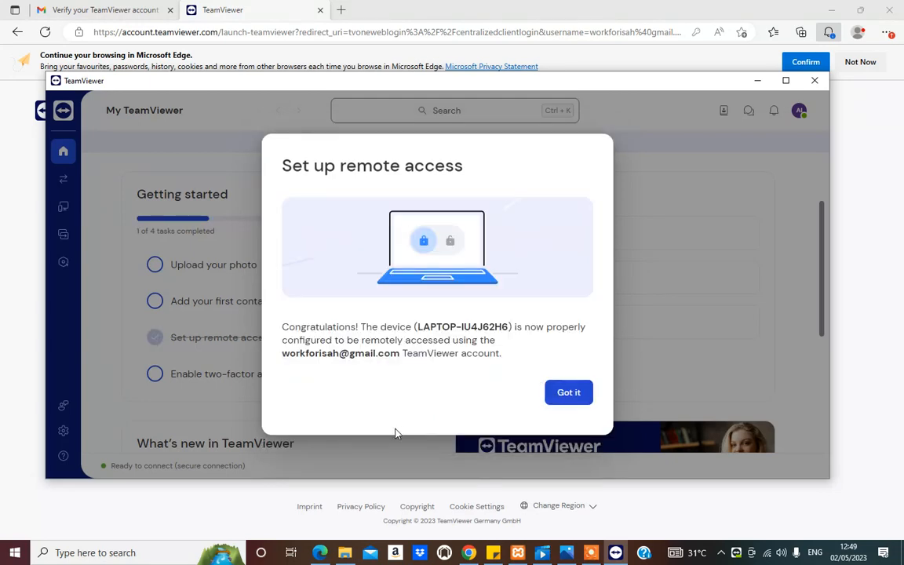
{"action": "left_click", "coordinate": [568, 393]}
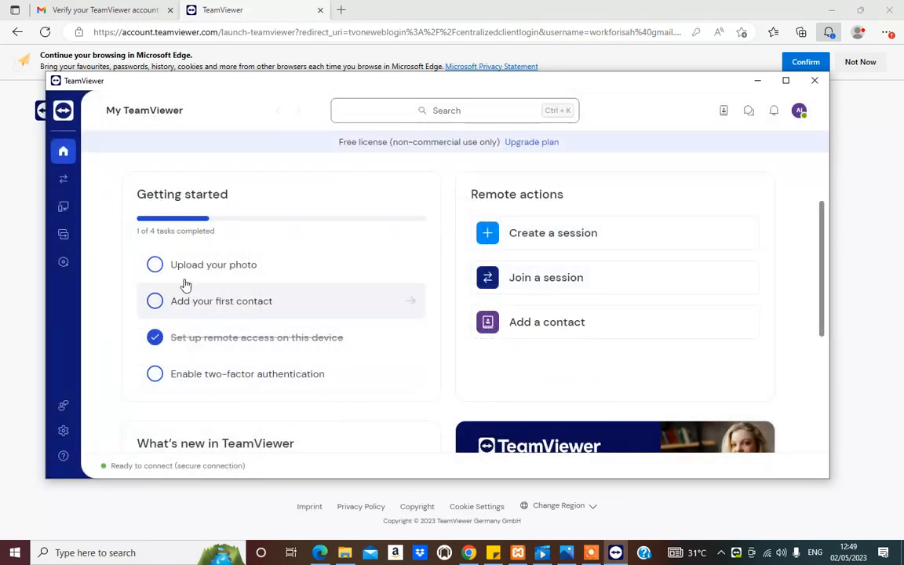
Step: Add the first contact by entering the contact's e-mail address and sending the invite
{"action": "left_click", "coordinate": [242, 306]}
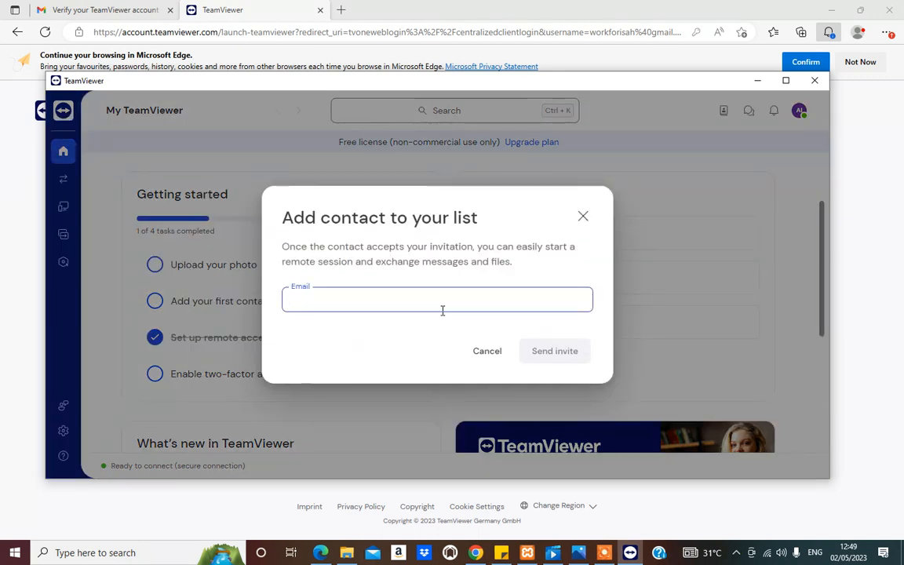
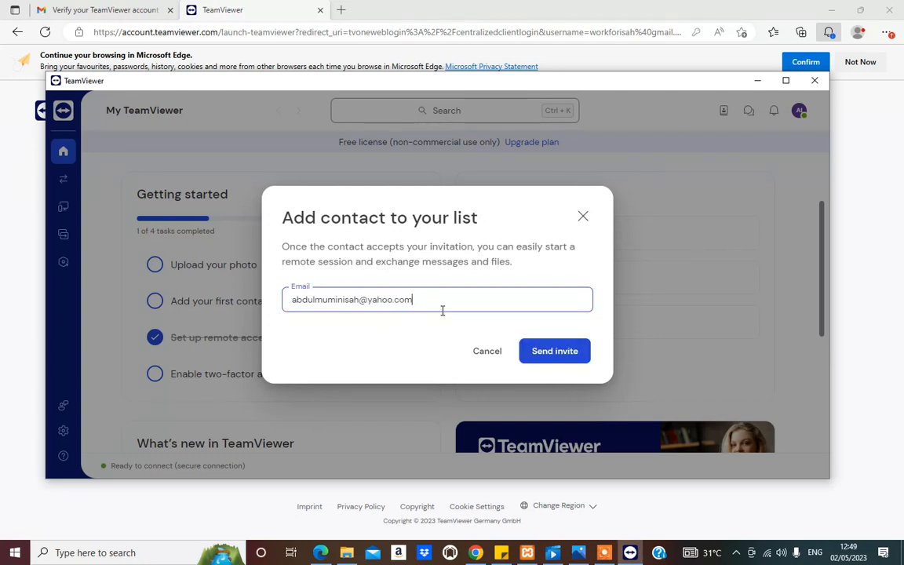
{"action": "left_click", "coordinate": [562, 354]}
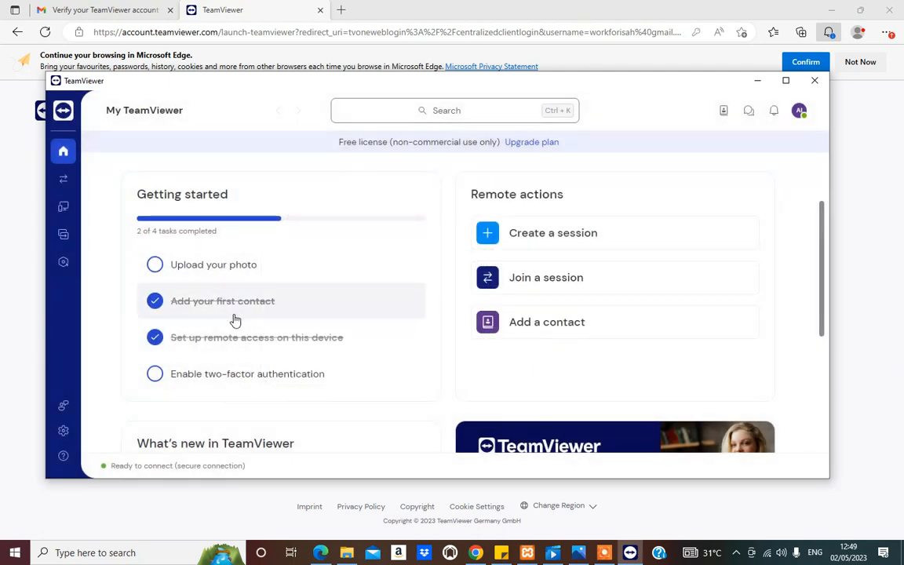
Step: Look over the home overview and open the list of all managed devices
{"action": "scroll", "coordinate": [222, 327], "scroll_direction": "down", "scroll_amount": 2}
{"action": "scroll", "coordinate": [222, 337], "scroll_direction": "up", "scroll_amount": 3}
{"action": "scroll", "coordinate": [222, 336], "scroll_direction": "down", "scroll_amount": 2}
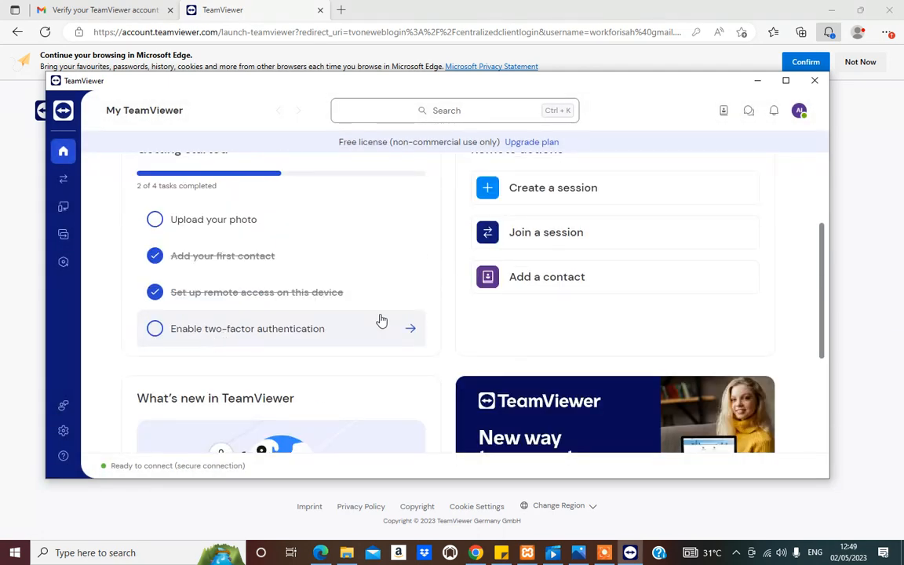
{"action": "scroll", "coordinate": [313, 369], "scroll_direction": "down", "scroll_amount": 4}
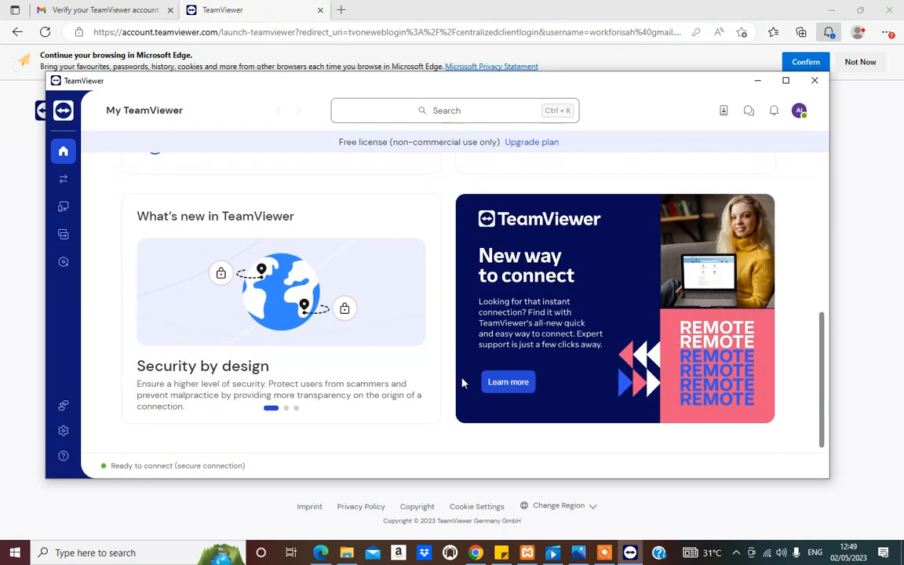
{"action": "scroll", "coordinate": [365, 356], "scroll_direction": "up", "scroll_amount": 5}
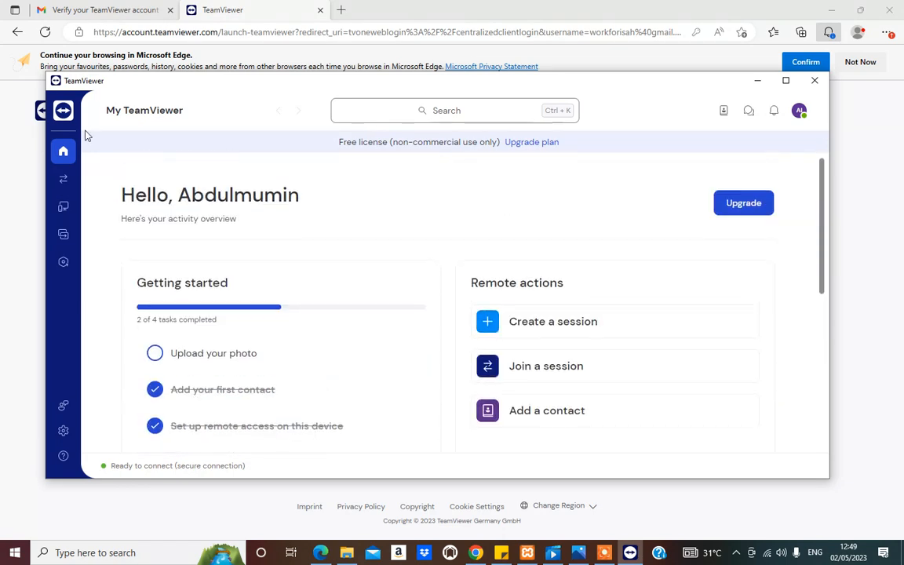
{"action": "left_click", "coordinate": [65, 207]}
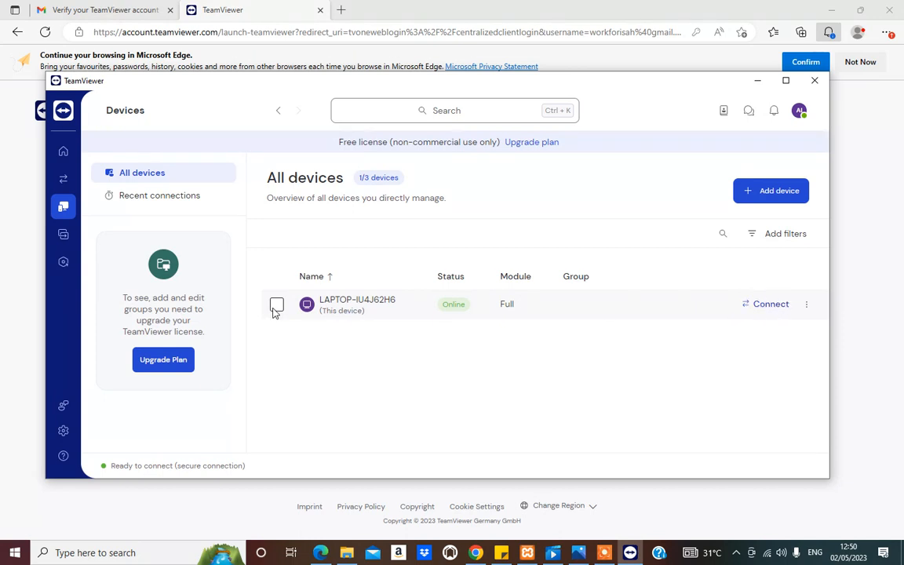
Step: Look over the device list, the remote sessions page and the remote actions on the home overview
{"action": "left_click", "coordinate": [765, 312]}
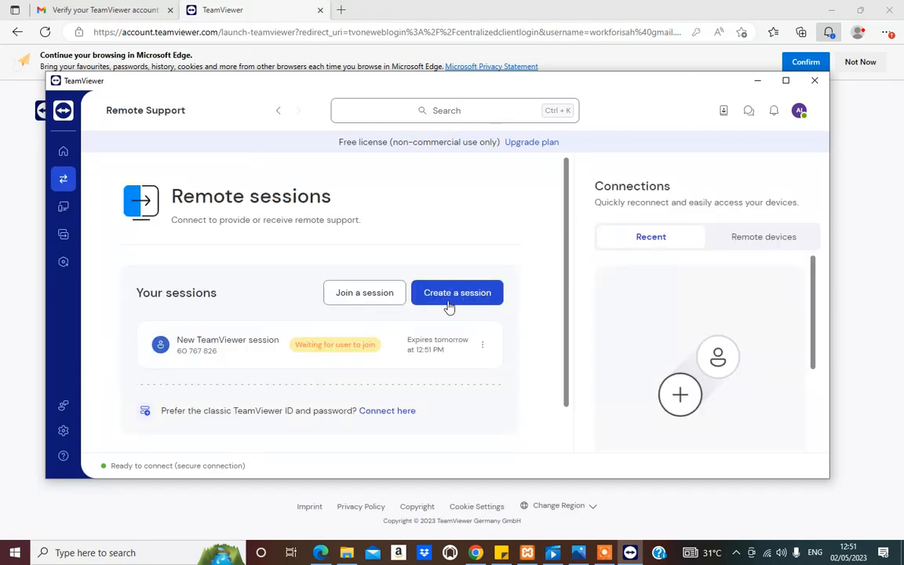
{"action": "left_click", "coordinate": [66, 202]}
{"action": "left_click", "coordinate": [64, 181]}
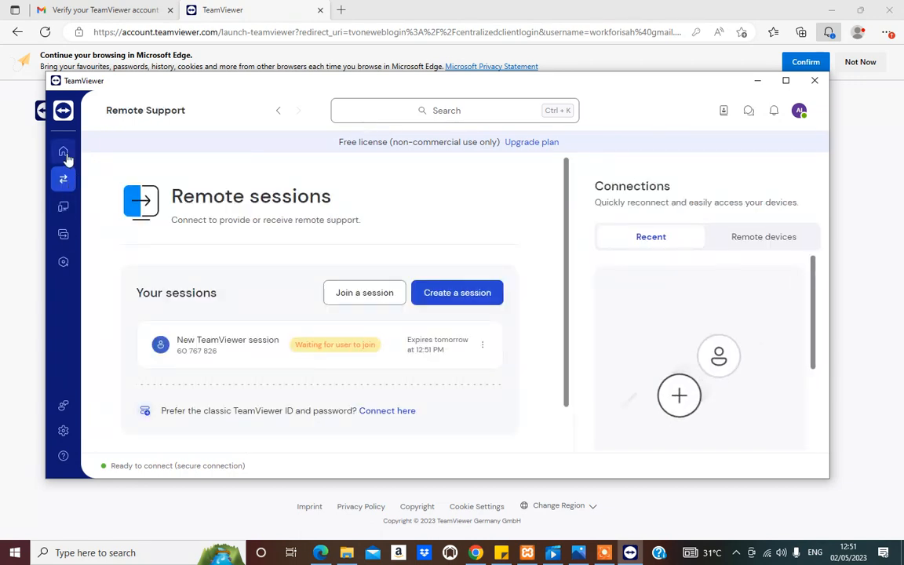
{"action": "left_click", "coordinate": [65, 153]}
{"action": "scroll", "coordinate": [454, 437], "scroll_direction": "down", "scroll_amount": 3}
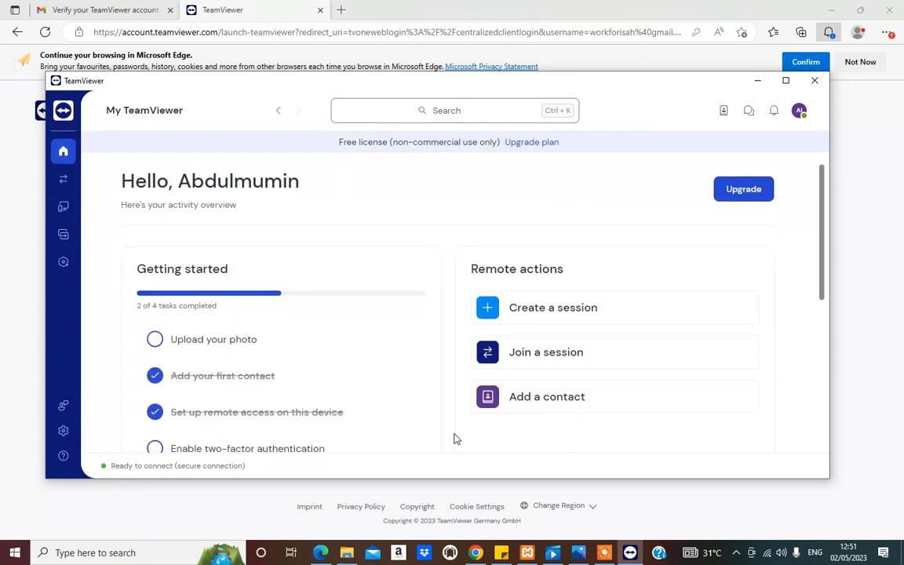
{"action": "scroll", "coordinate": [449, 424], "scroll_direction": "up", "scroll_amount": 3}
{"action": "scroll", "coordinate": [475, 400], "scroll_direction": "down", "scroll_amount": 1}
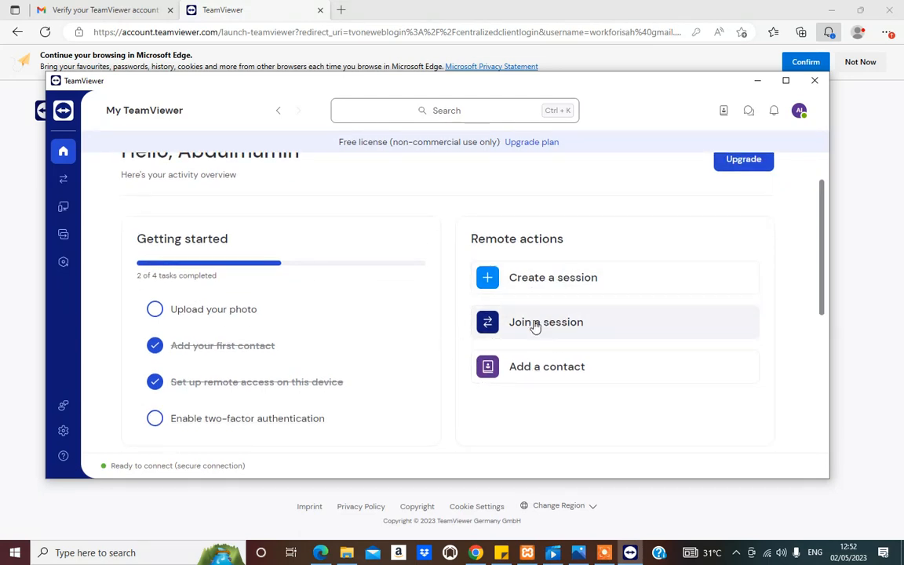
Step: Create a new remote session, and switch to connecting with a TeamViewer ID
{"action": "left_click", "coordinate": [546, 286]}
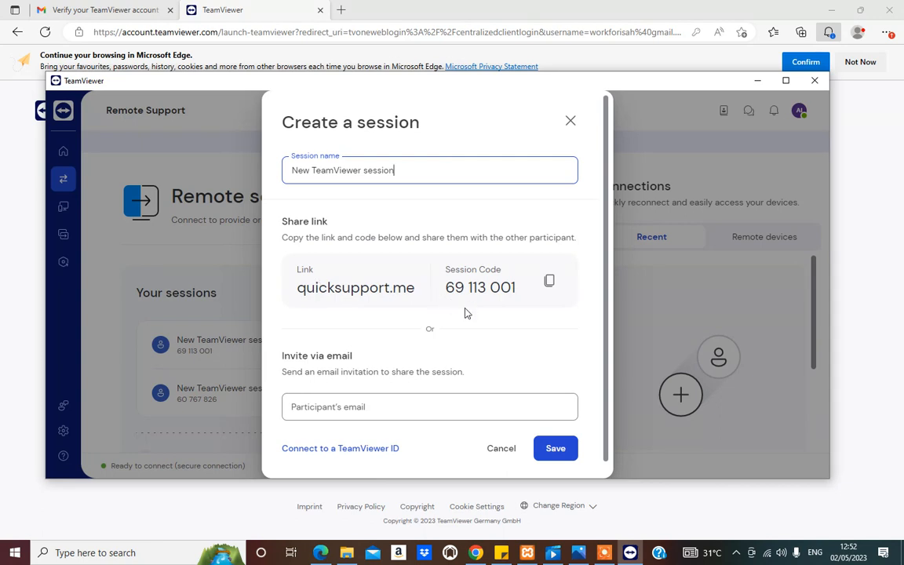
{"action": "scroll", "coordinate": [449, 322], "scroll_direction": "down", "scroll_amount": 1}
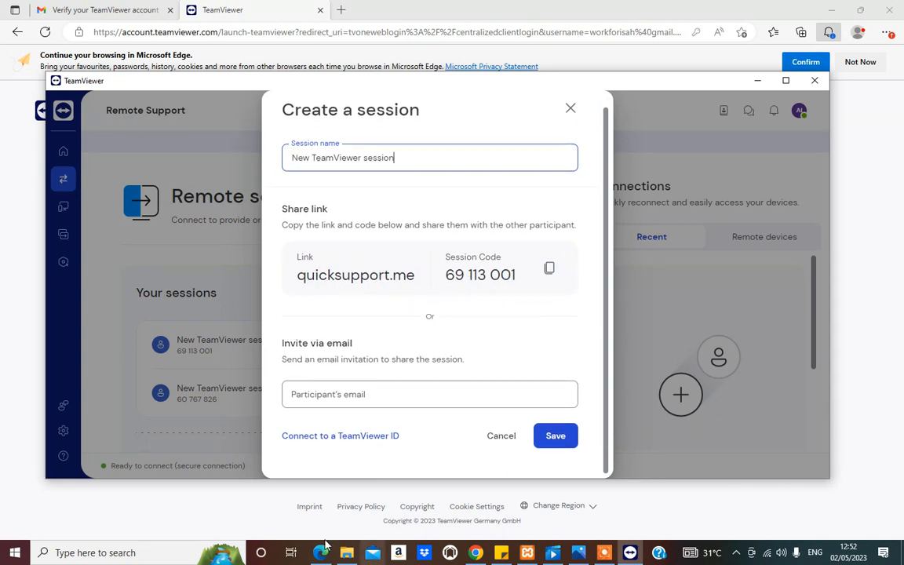
{"action": "left_click", "coordinate": [363, 436]}
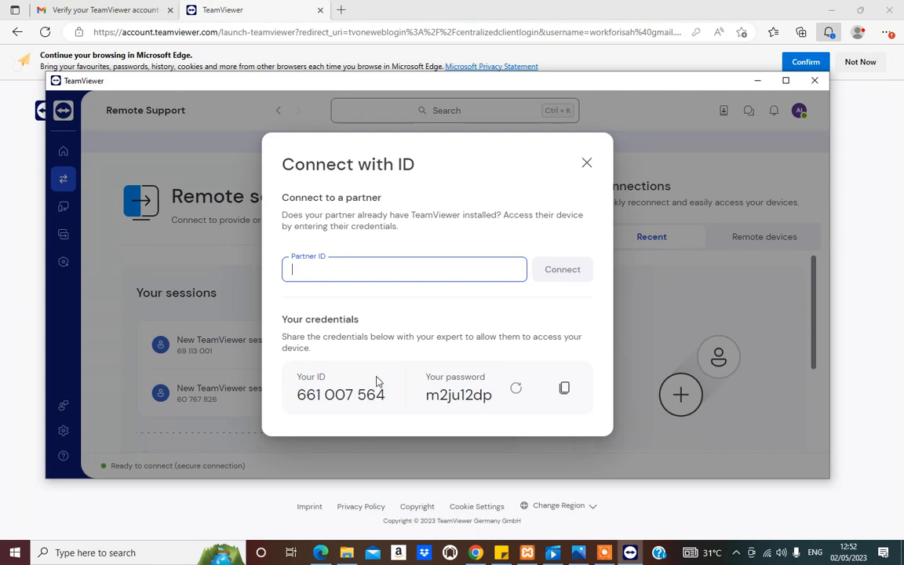
Step: Examine this device's own ID and password and the partner ID field for connecting with an ID
{"action": "left_click", "coordinate": [476, 390]}
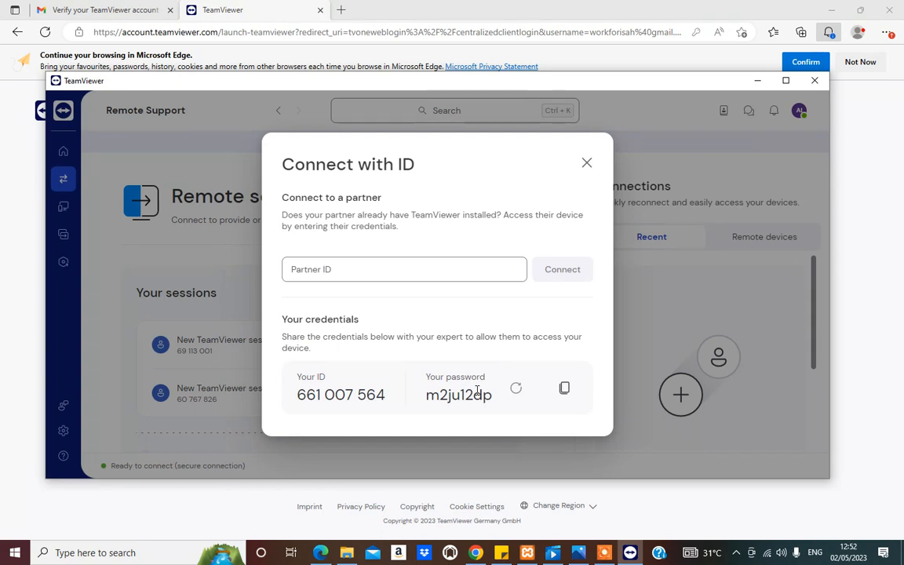
{"action": "left_click_drag", "start_coordinate": [385, 397], "coordinate": [298, 402]}
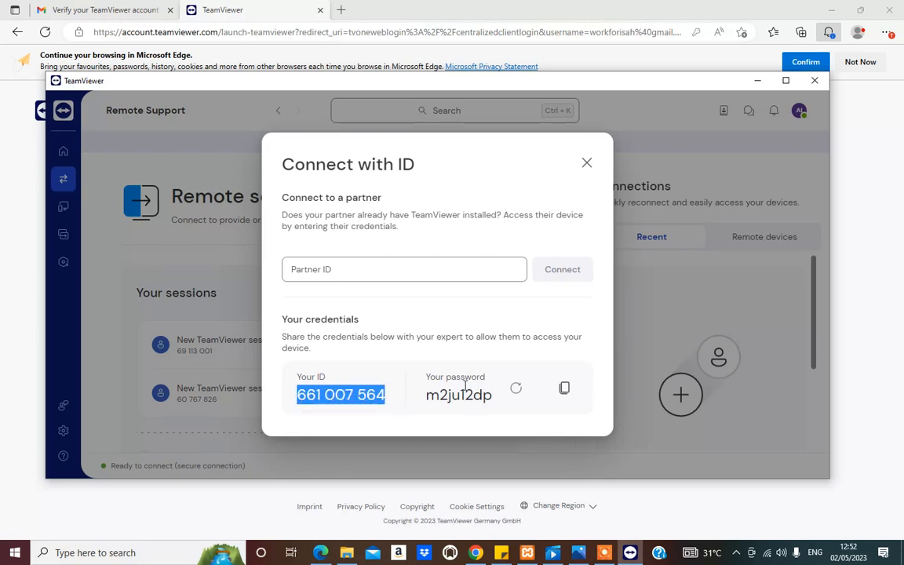
{"action": "left_click_drag", "start_coordinate": [492, 404], "coordinate": [430, 406]}
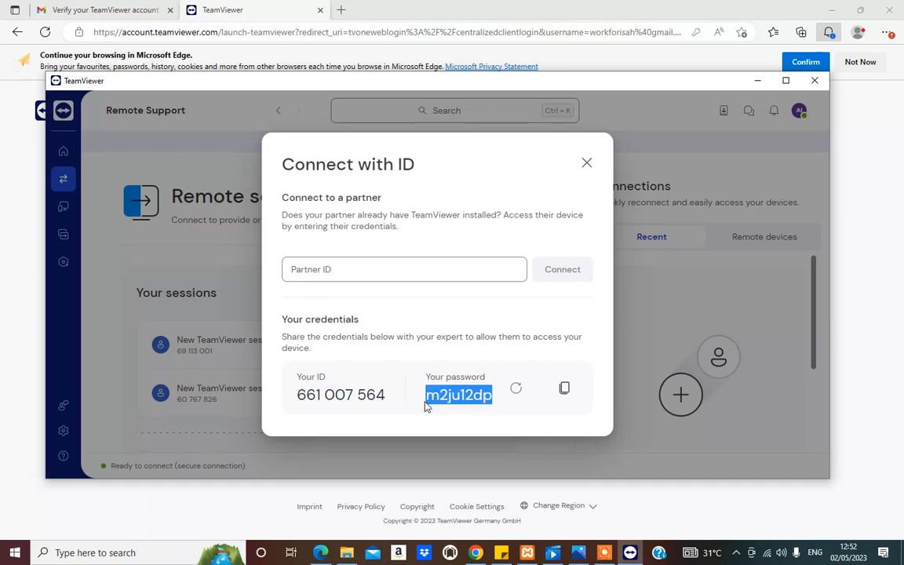
{"action": "left_click", "coordinate": [329, 270]}
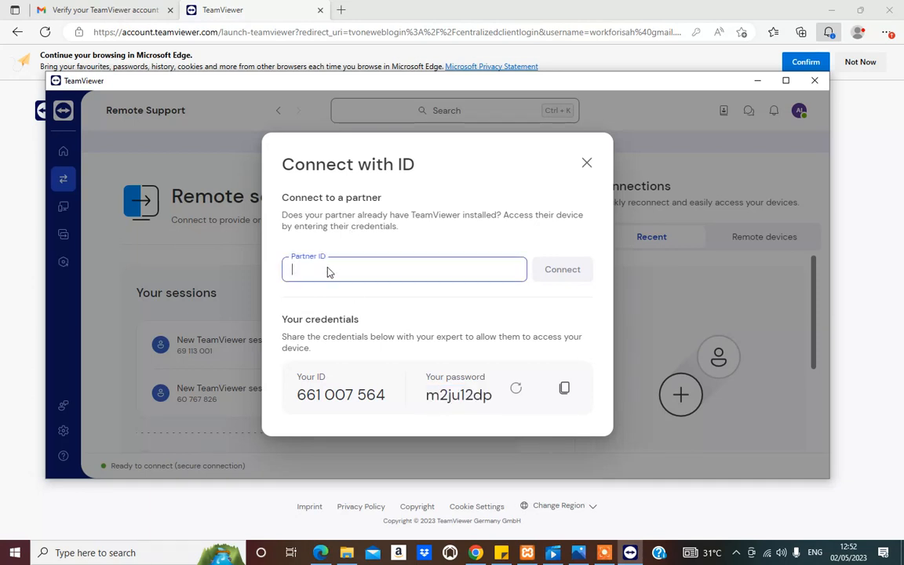
{"action": "left_click", "coordinate": [289, 394]}
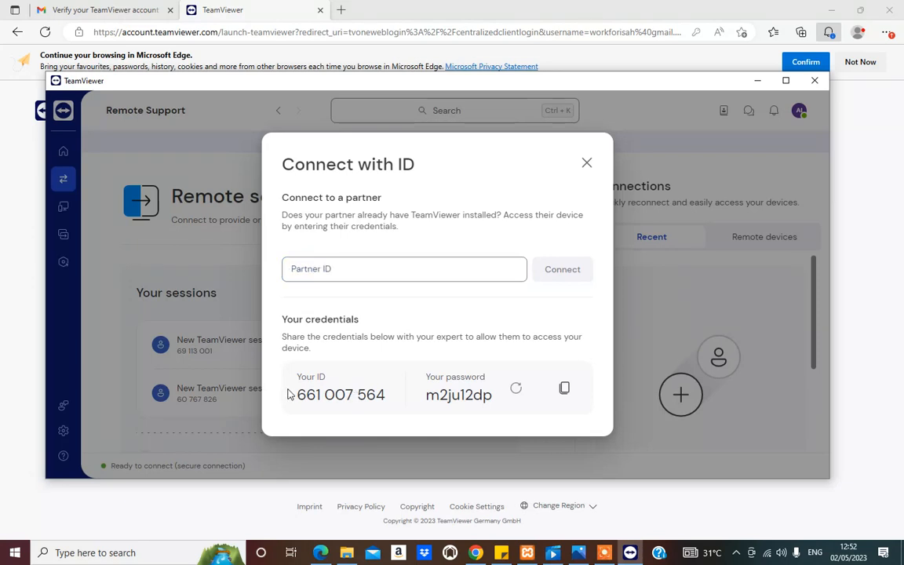
{"action": "left_click_drag", "start_coordinate": [289, 394], "coordinate": [366, 394]}
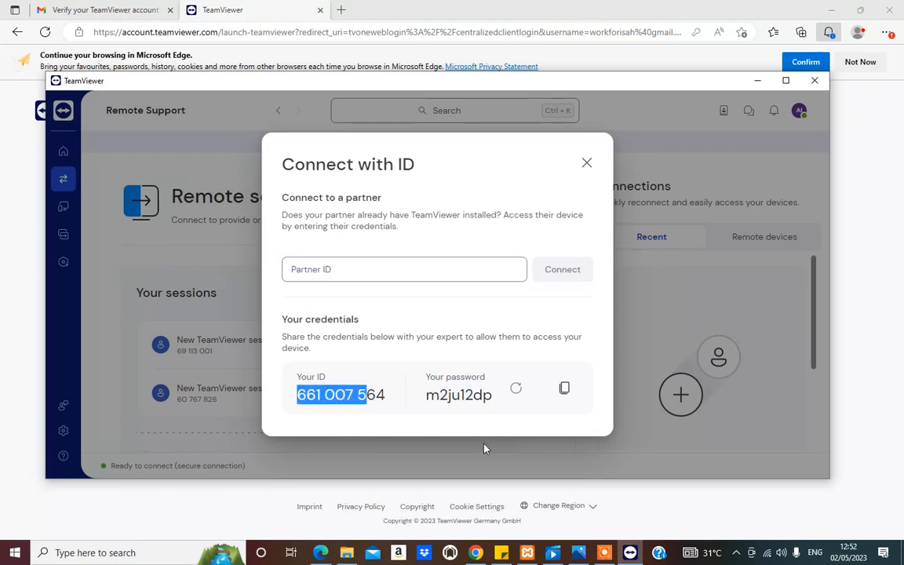
Step: Connect to the partner's computer by entering its partner ID and logging on with its displayed password
{"action": "left_click", "coordinate": [413, 265]}
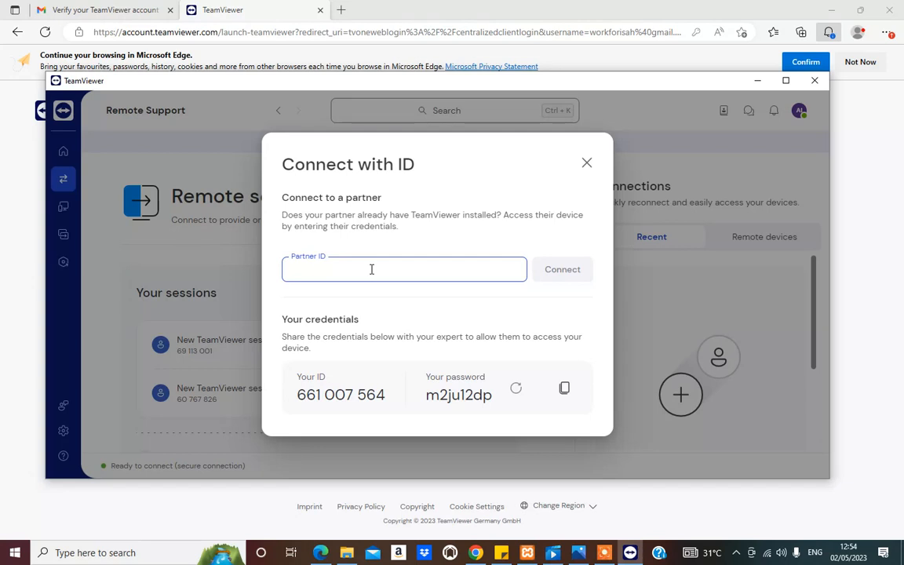
{"action": "key", "text": "ctrl+v"}
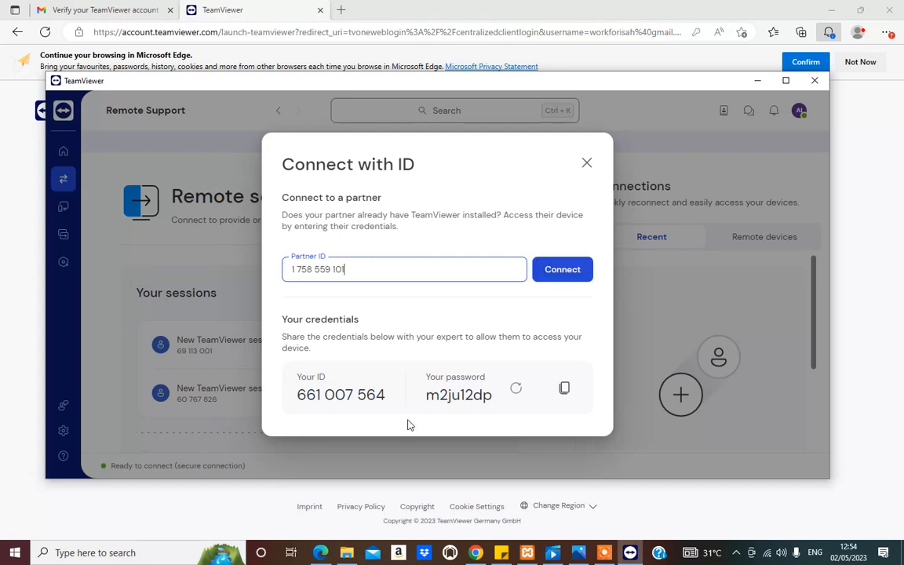
{"action": "left_click", "coordinate": [570, 270]}
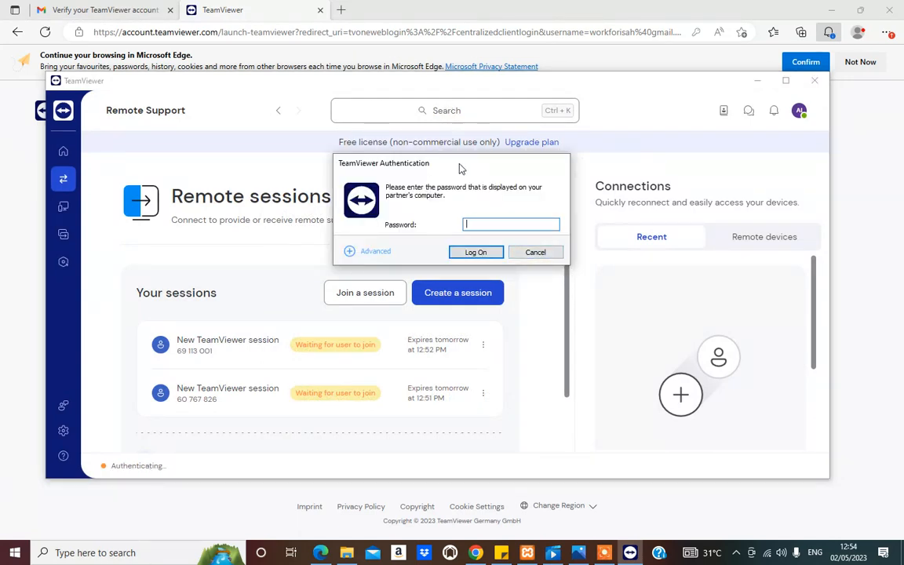
{"action": "left_click_drag", "start_coordinate": [456, 164], "coordinate": [463, 232]}
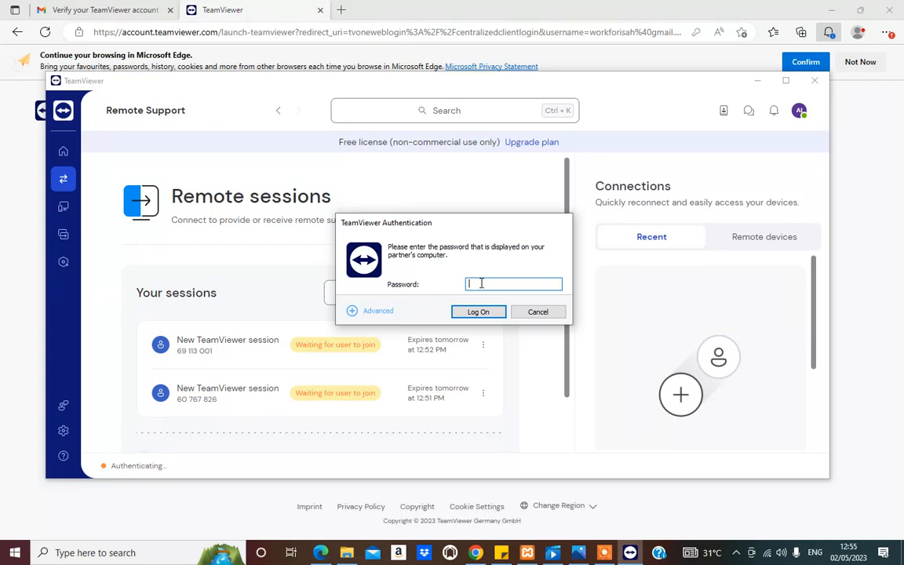
{"action": "key", "text": "ctrl+v"}
{"action": "left_click", "coordinate": [477, 311]}
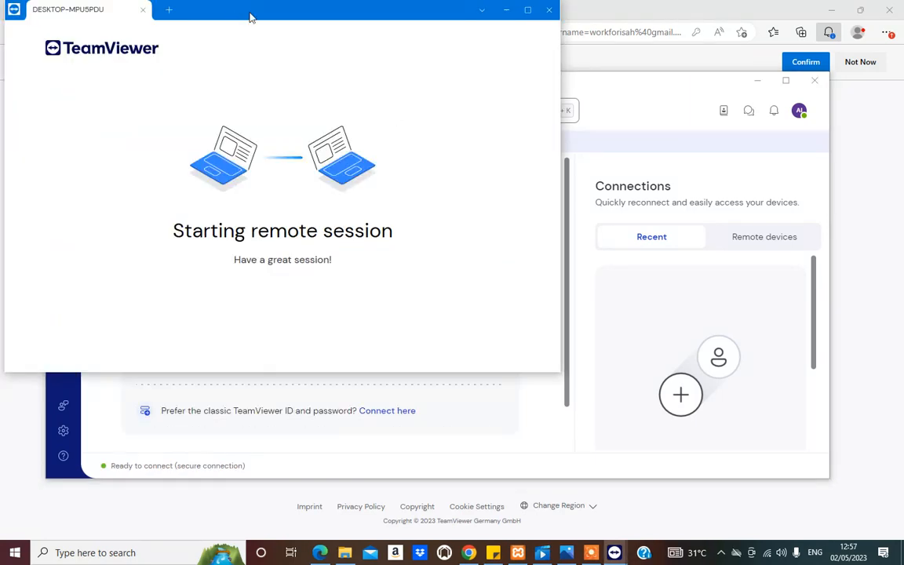
Step: Maximize the remote session window and close the TeamViewer session panel on the remote desktop
{"action": "left_click_drag", "start_coordinate": [249, 14], "coordinate": [376, 85]}
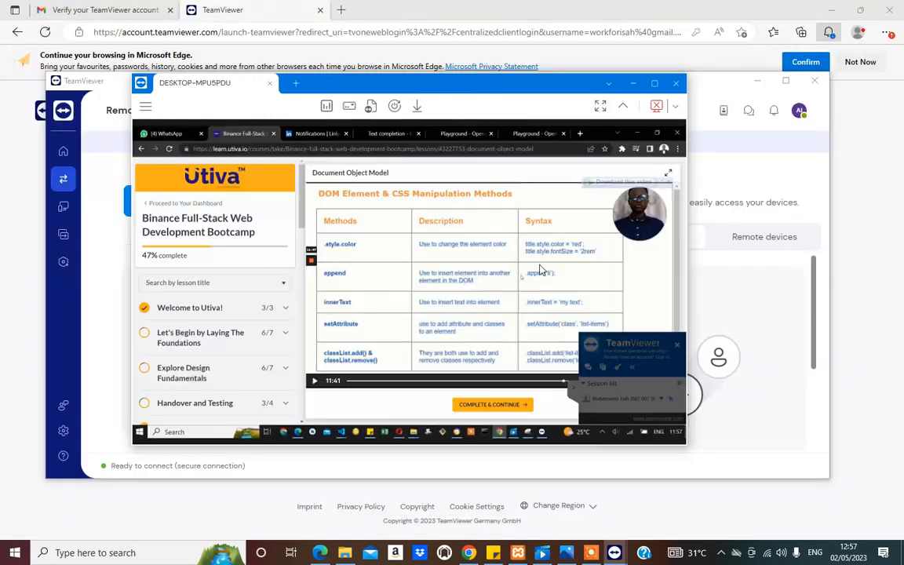
{"action": "left_click", "coordinate": [658, 84]}
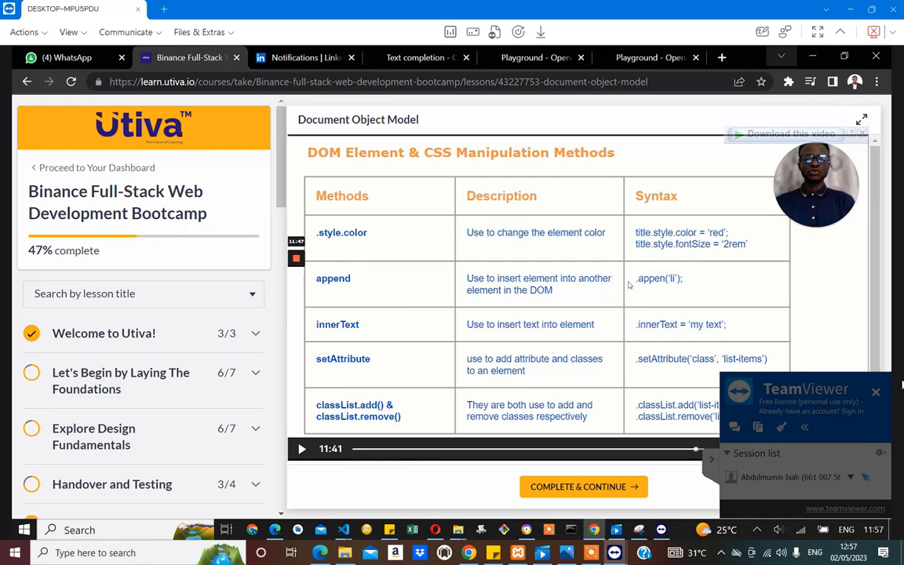
{"action": "left_click", "coordinate": [876, 391]}
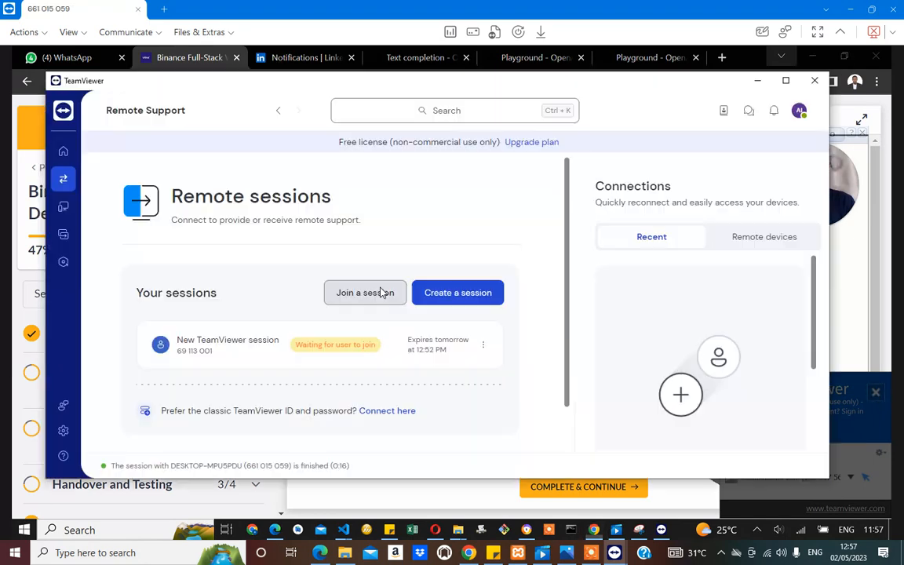
Step: Bring the TeamViewer remote session window back to the foreground
{"action": "left_click", "coordinate": [616, 552]}
{"action": "left_click", "coordinate": [616, 552]}
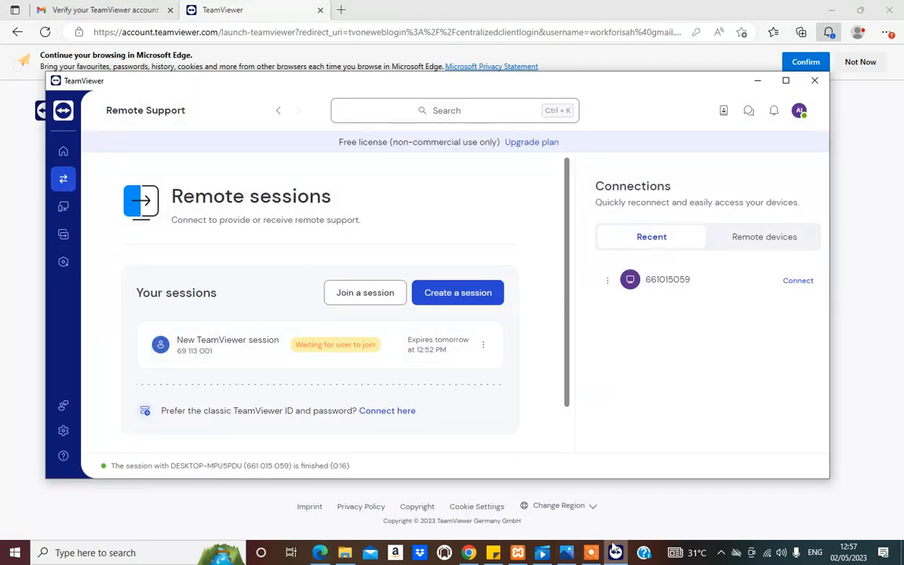
{"action": "mouse_move", "coordinate": [614, 549]}
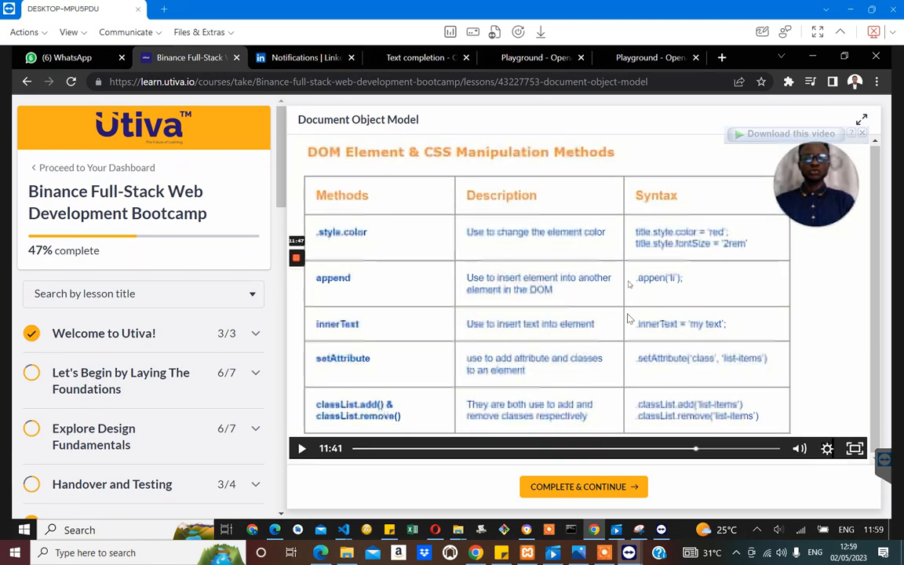
Step: Play and pause the course video on the remote computer, and bring up its UTIVA folder window
{"action": "left_click", "coordinate": [627, 316]}
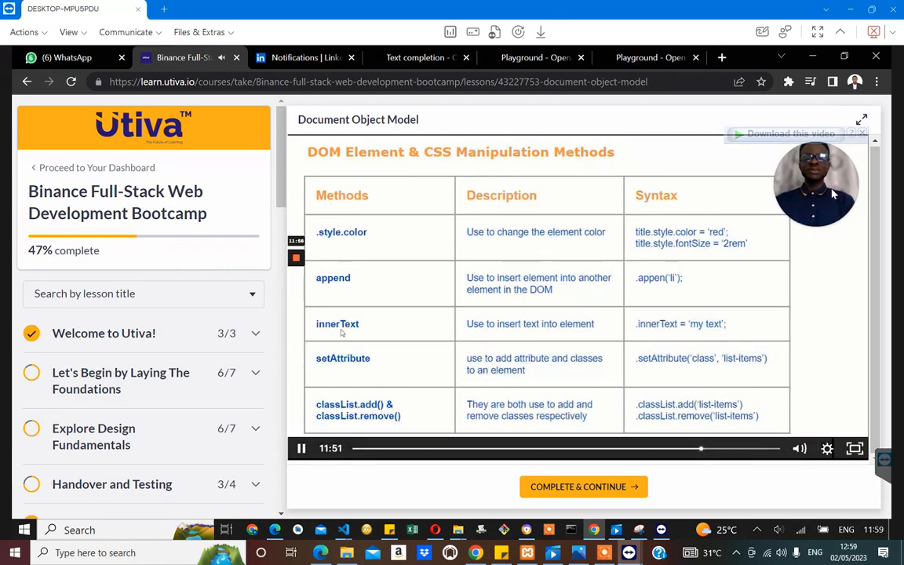
{"action": "left_click", "coordinate": [504, 338]}
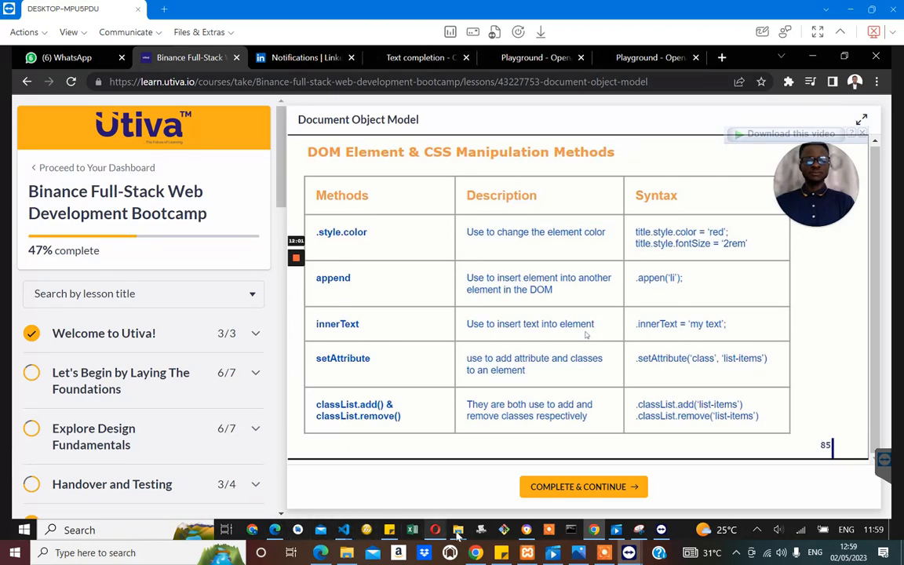
{"action": "mouse_move", "coordinate": [458, 532]}
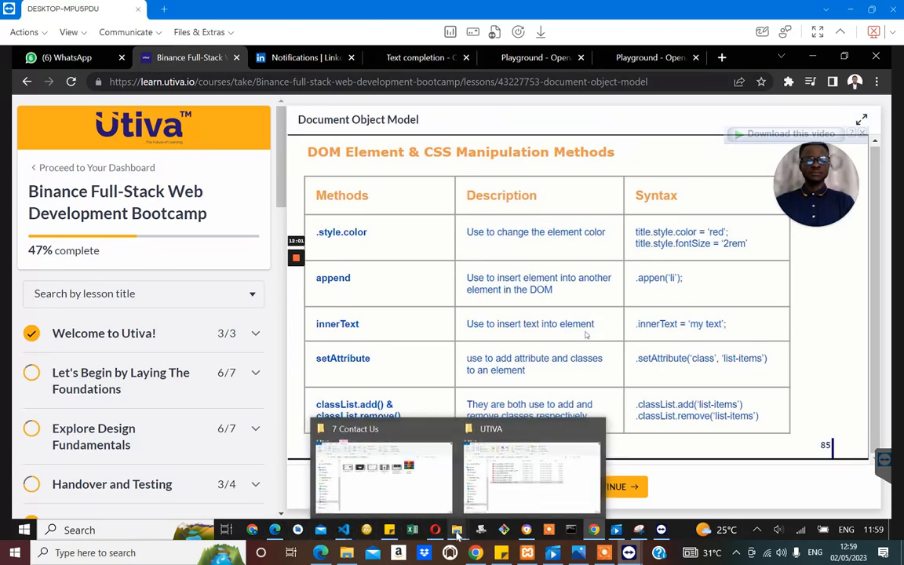
{"action": "left_click", "coordinate": [496, 492]}
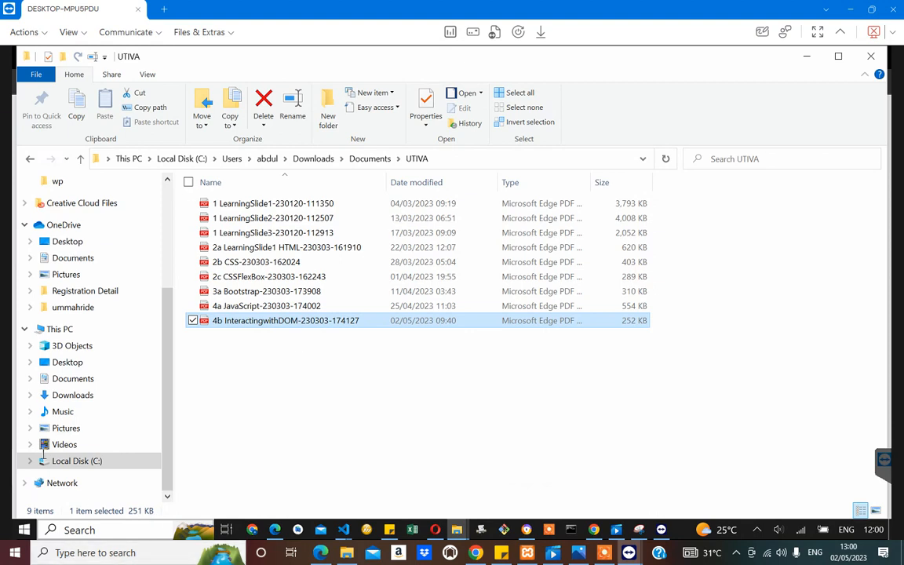
Step: Search the remote computer for "ms word" and launch Word 2013 with a blank document
{"action": "left_click", "coordinate": [83, 530]}
{"action": "type", "text": "ms word"}
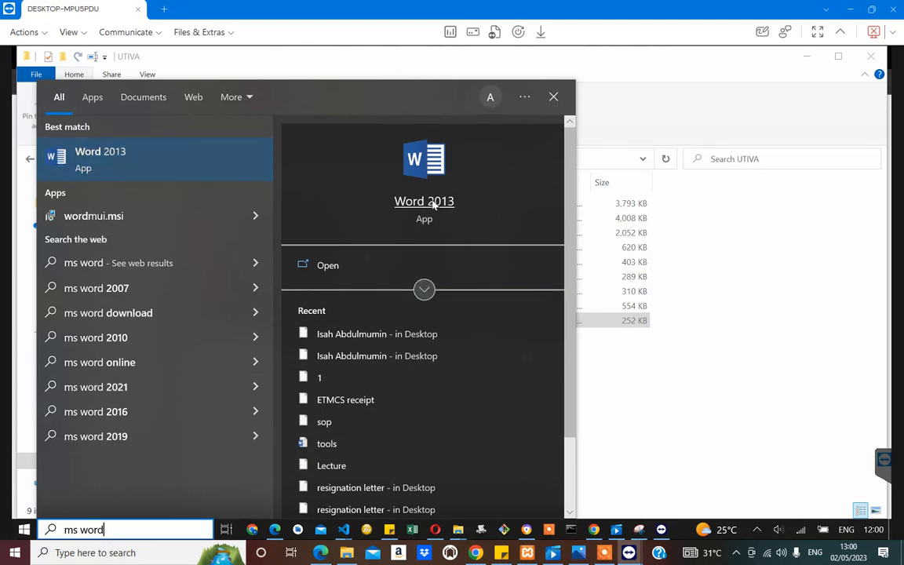
{"action": "left_click", "coordinate": [433, 205]}
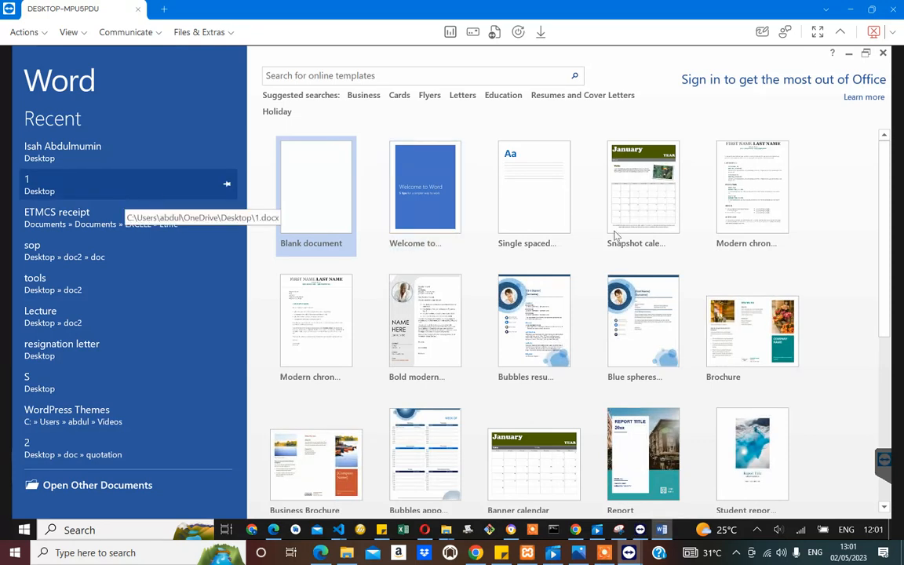
{"action": "left_click", "coordinate": [317, 196]}
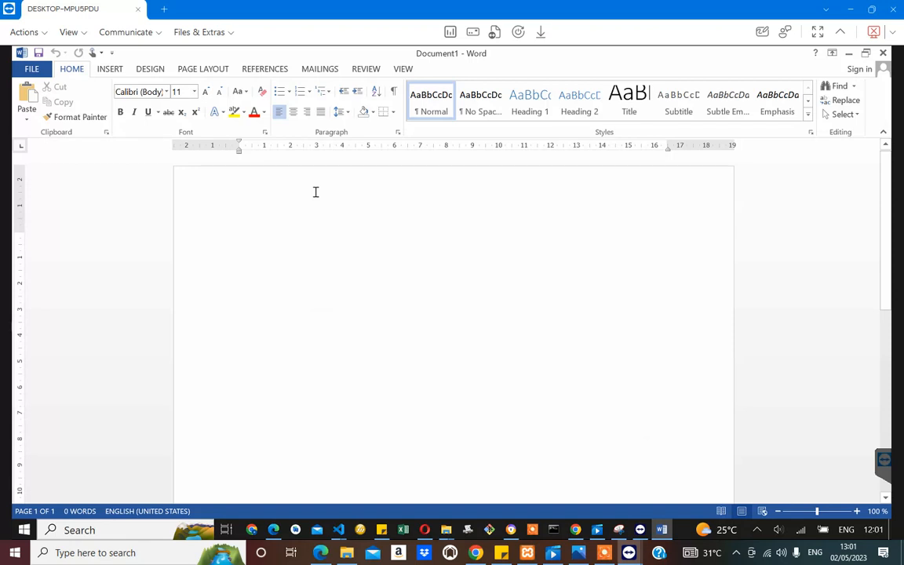
Step: Enter the text "bvbvbbcb" in the blank Word document on the remote computer
{"action": "scroll", "coordinate": [389, 184], "scroll_direction": "down", "scroll_amount": 3}
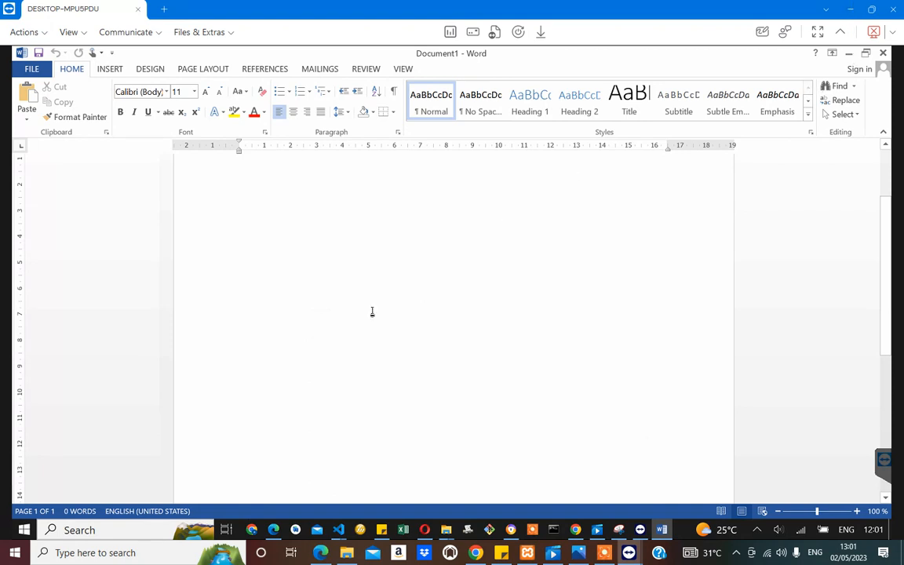
{"action": "scroll", "coordinate": [308, 317], "scroll_direction": "down", "scroll_amount": 2}
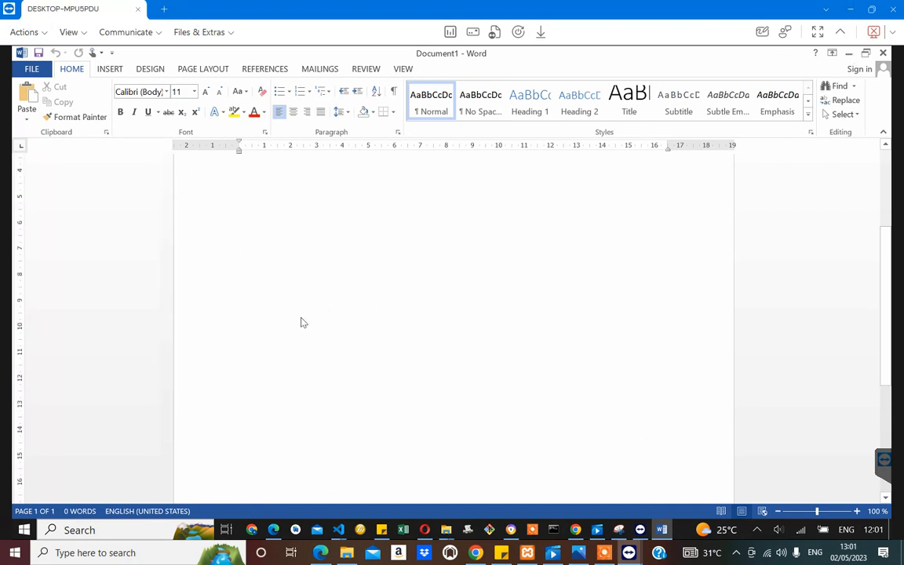
{"action": "scroll", "coordinate": [352, 279], "scroll_direction": "up", "scroll_amount": 2}
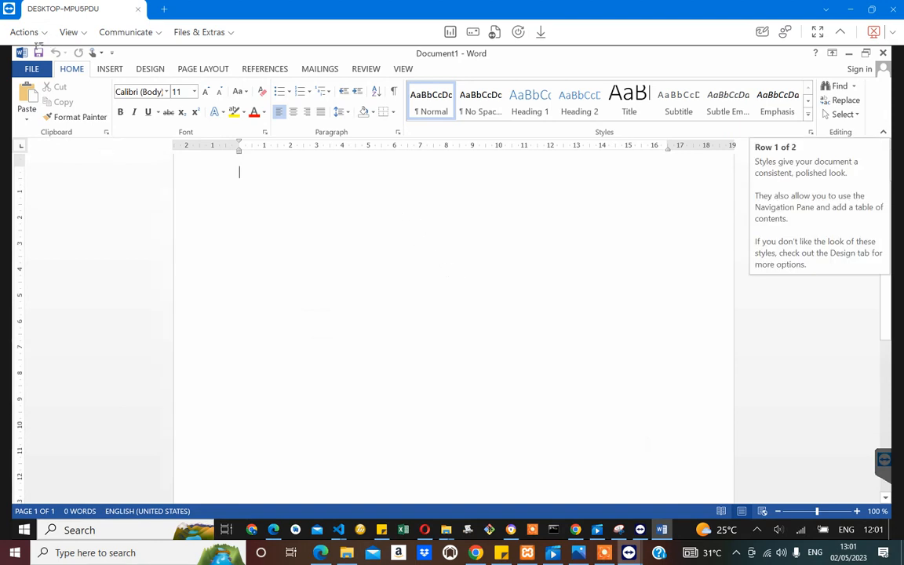
{"action": "type", "text": "bvbvbbcb"}
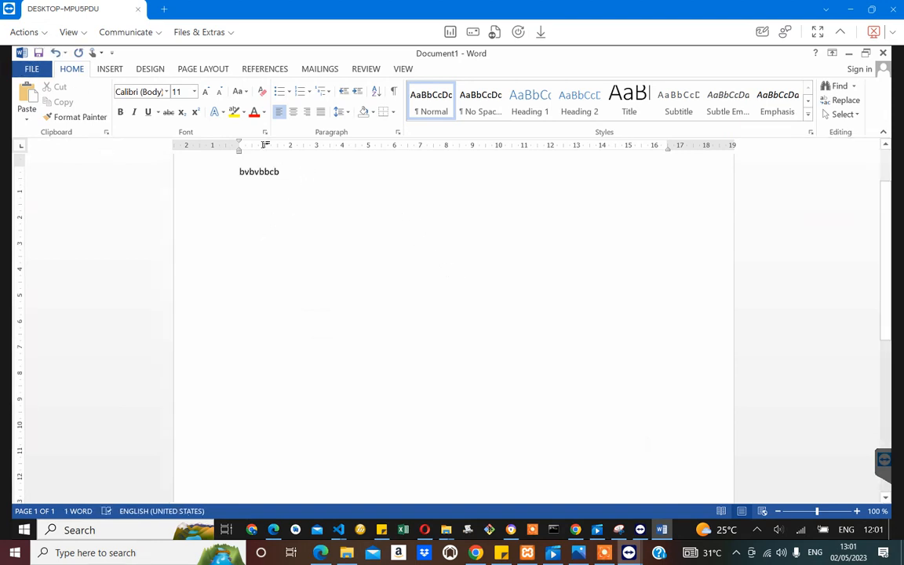
Step: Save the document to the remote Desktop folder as "This is a remote training" and close Word
{"action": "left_click", "coordinate": [37, 55]}
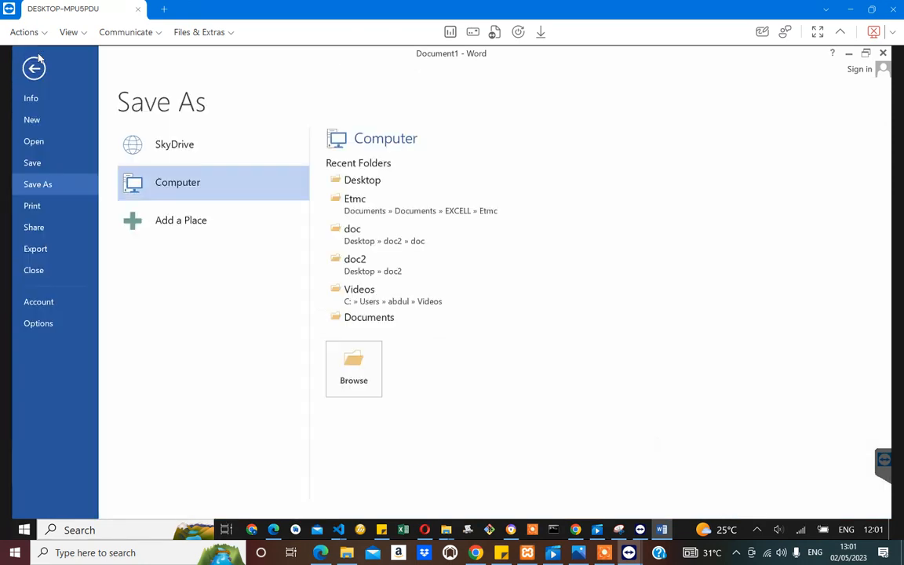
{"action": "left_click", "coordinate": [370, 181]}
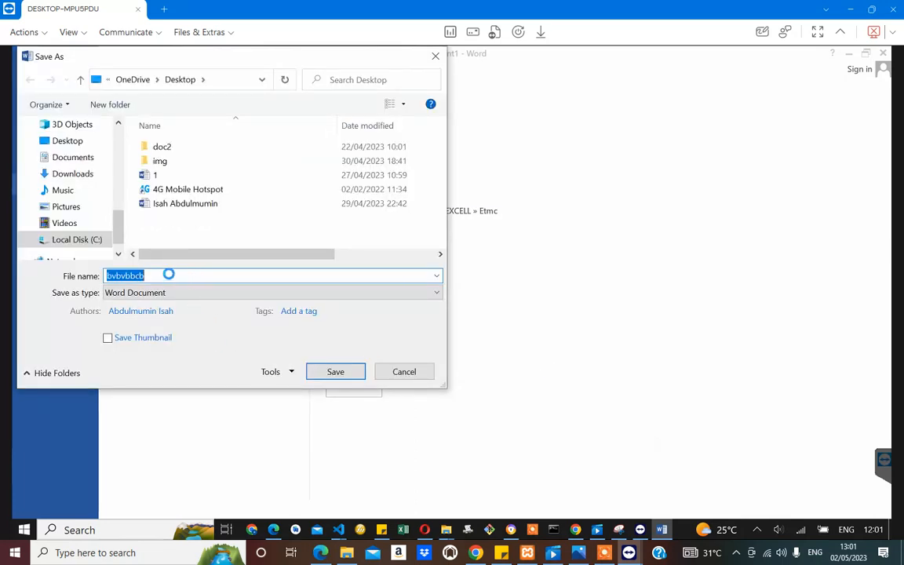
{"action": "type", "text": "This is a remote  training"}
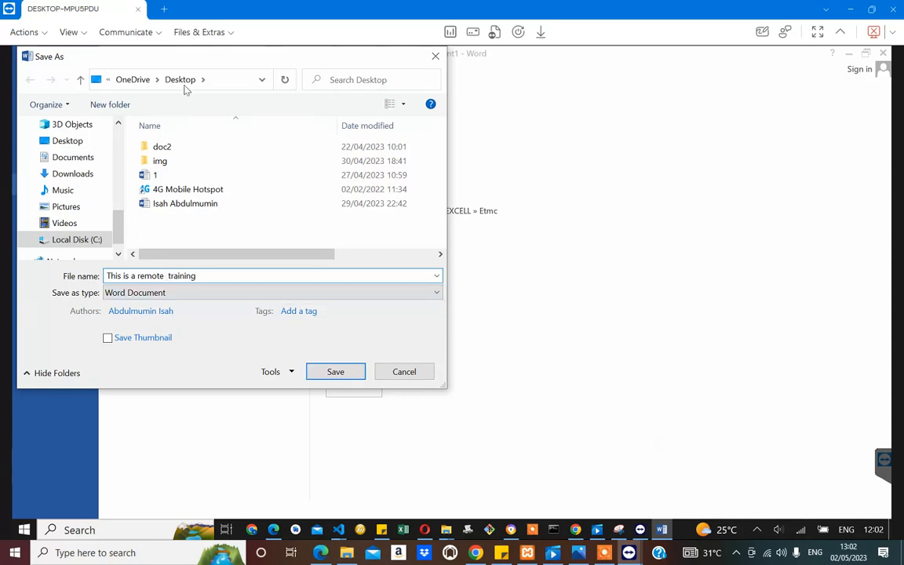
{"action": "left_click", "coordinate": [337, 374]}
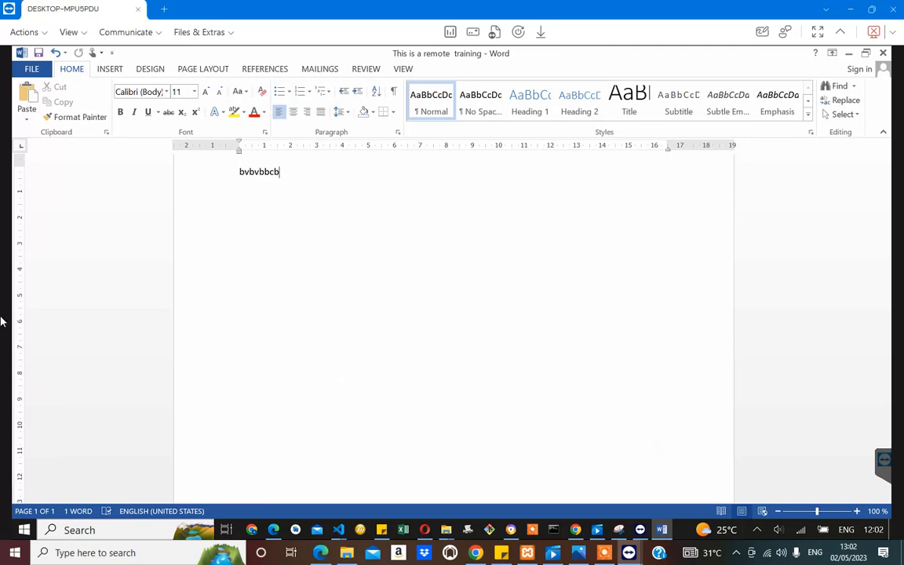
{"action": "left_click", "coordinate": [882, 53]}
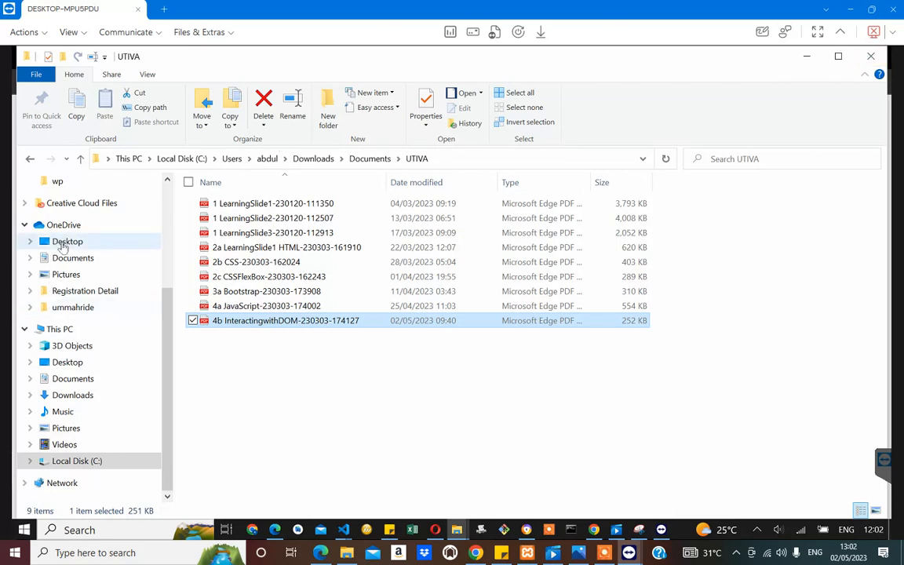
Step: Copy the "tools" text file from the OneDrive Desktop folder on the remote computer
{"action": "left_click", "coordinate": [62, 242]}
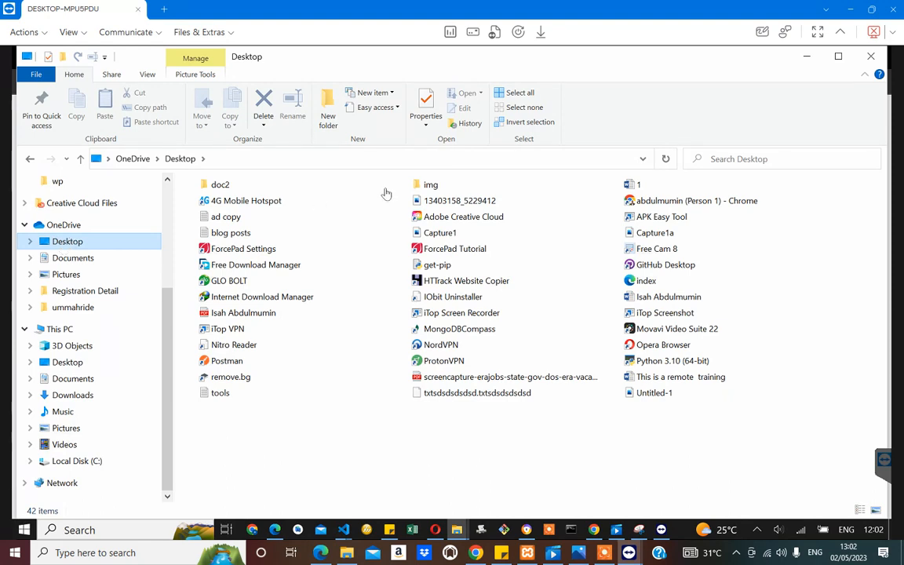
{"action": "left_click", "coordinate": [220, 393]}
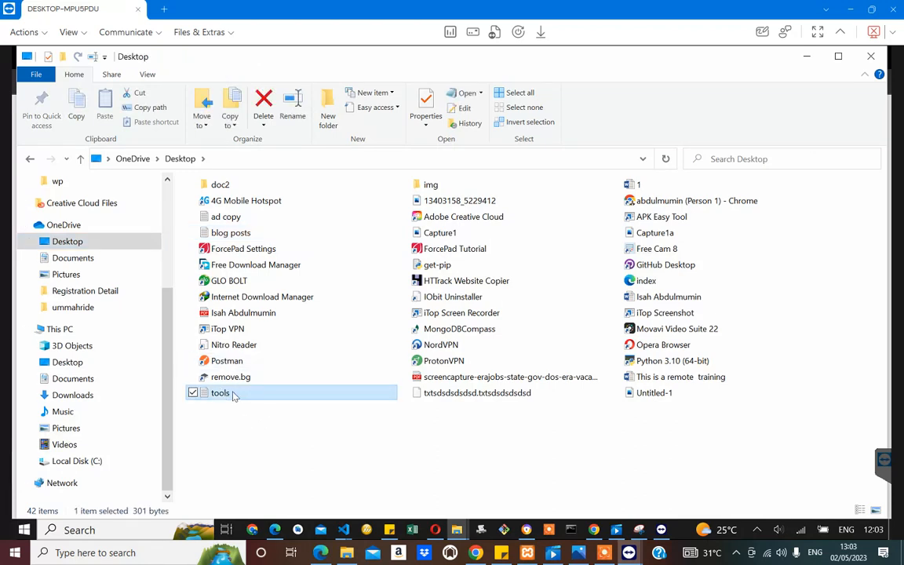
{"action": "double_click", "coordinate": [232, 393]}
{"action": "right_click", "coordinate": [233, 395]}
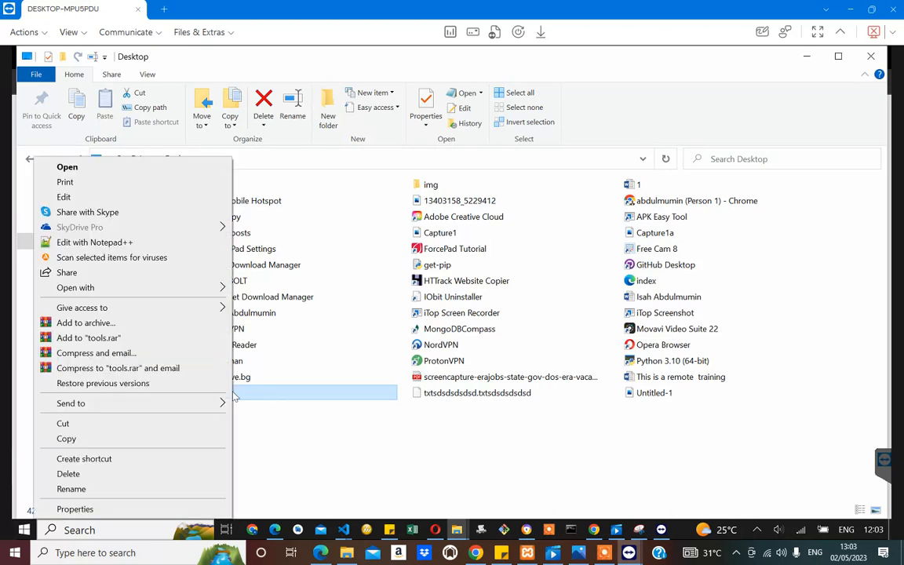
{"action": "left_click", "coordinate": [67, 441]}
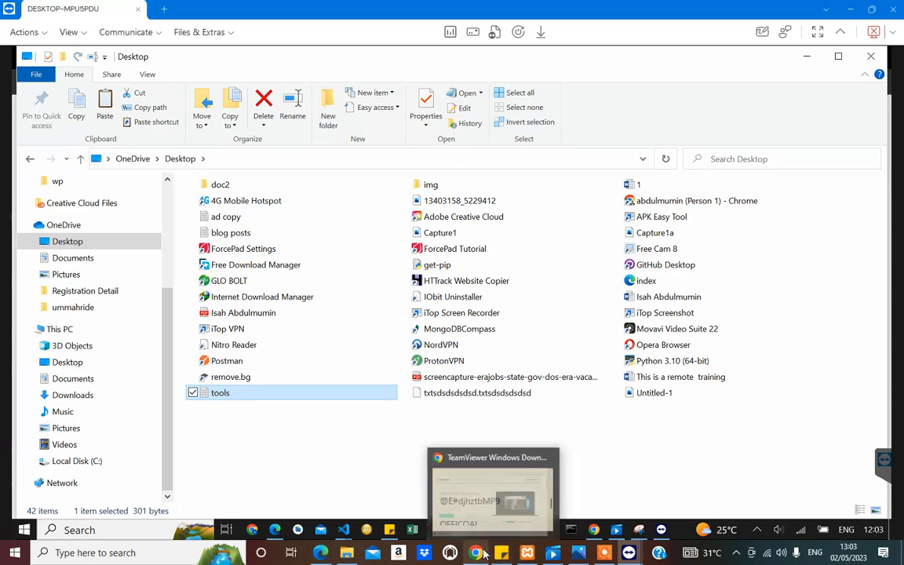
Step: Paste the copied "tools" file into the local computer's Desktop folder and minimize File Explorer
{"action": "left_click", "coordinate": [347, 555]}
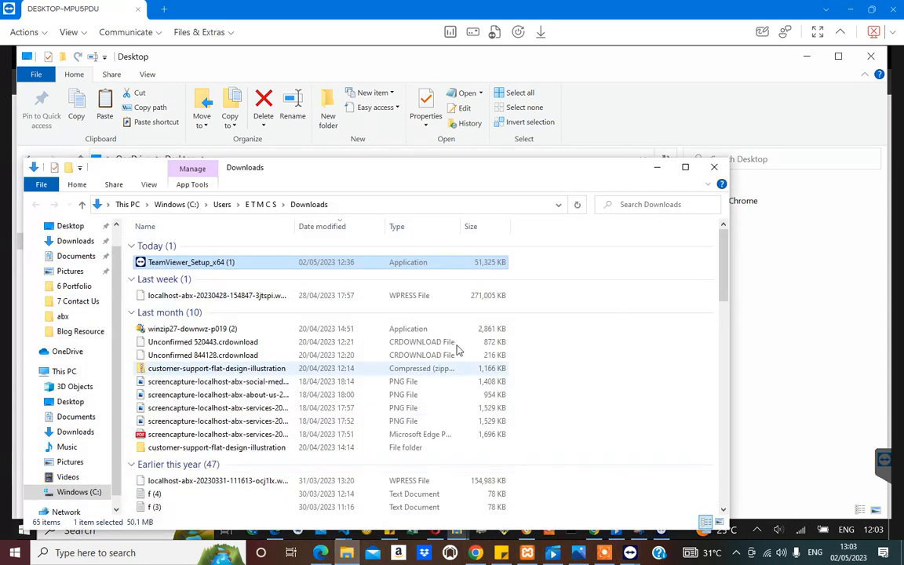
{"action": "left_click", "coordinate": [685, 167]}
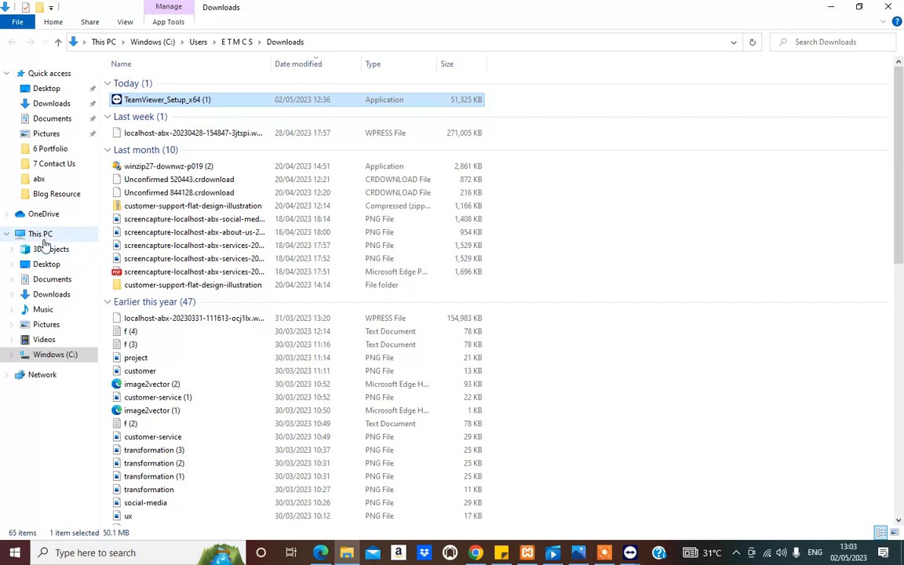
{"action": "left_click", "coordinate": [52, 88]}
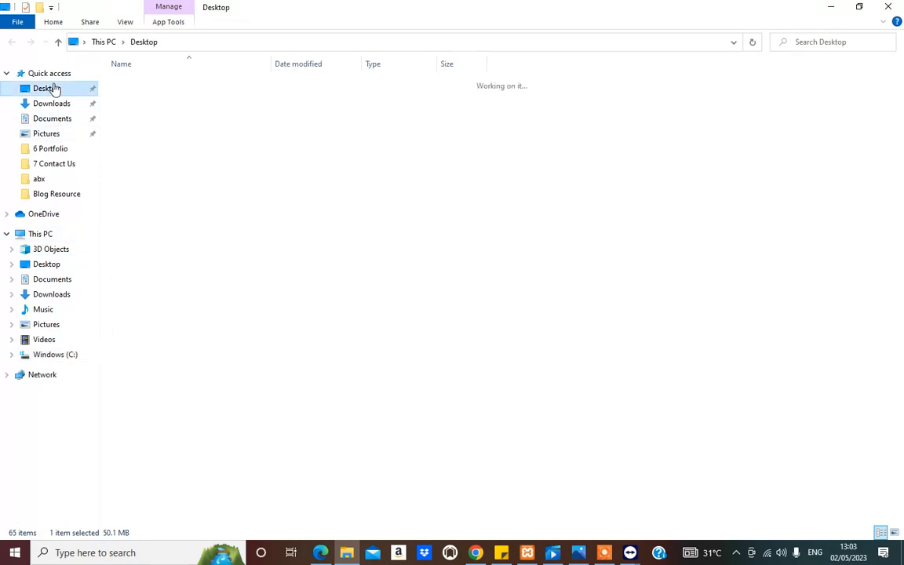
{"action": "right_click", "coordinate": [667, 420]}
{"action": "left_click", "coordinate": [700, 324]}
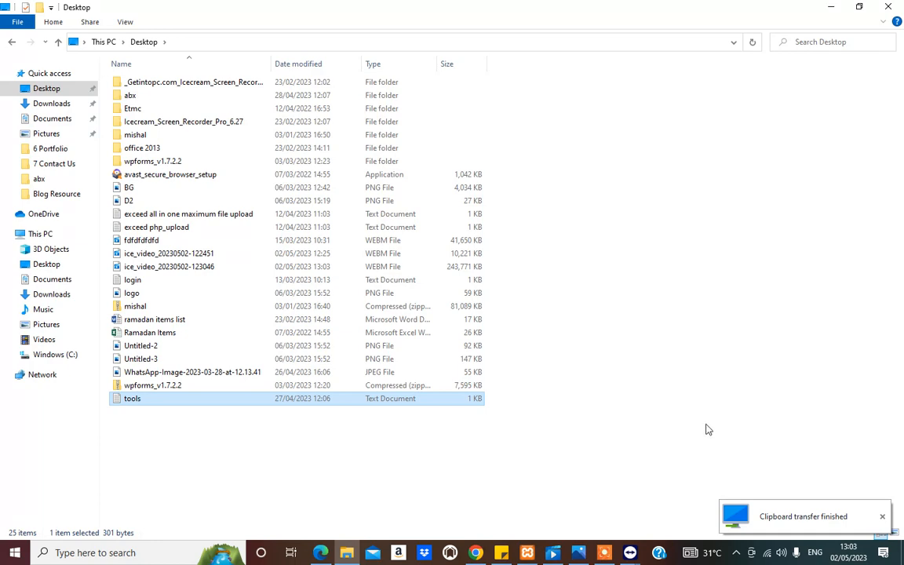
{"action": "left_click", "coordinate": [828, 9]}
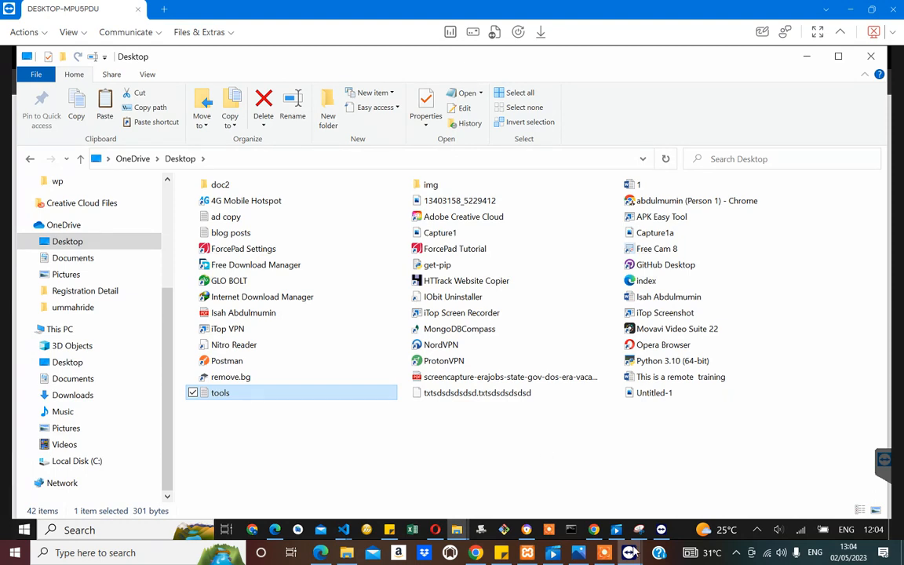
Step: Bring up the Document Object Model course video in the remote computer's browser
{"action": "mouse_move", "coordinate": [600, 536]}
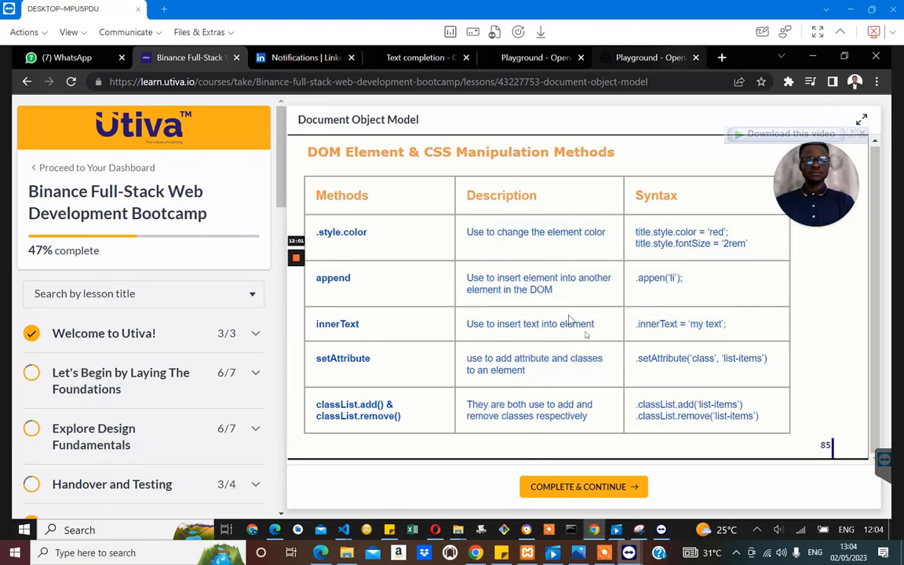
{"action": "left_click", "coordinate": [528, 325]}
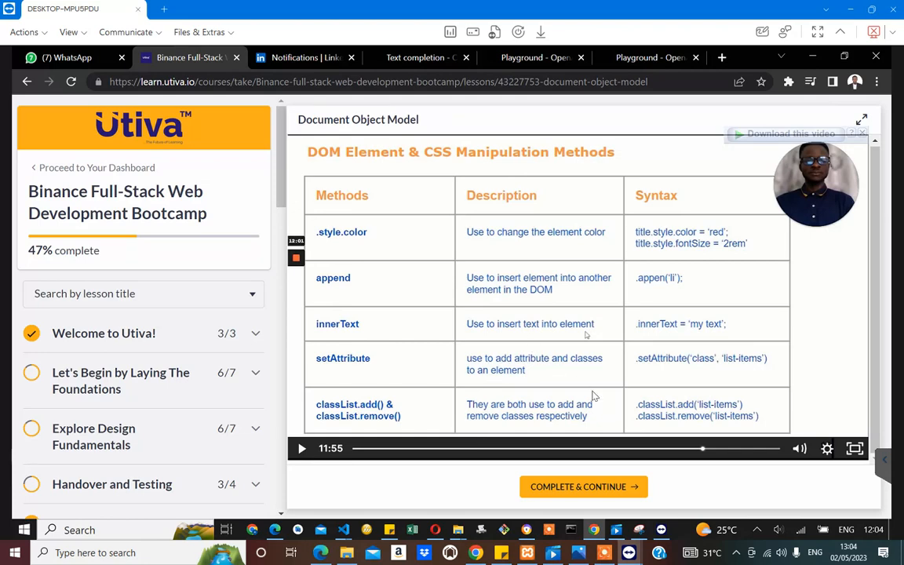
Step: Close the session list and the TeamViewer panel on the remote desktop to end the session, and dismiss the sponsored session notice
{"action": "left_click", "coordinate": [885, 465]}
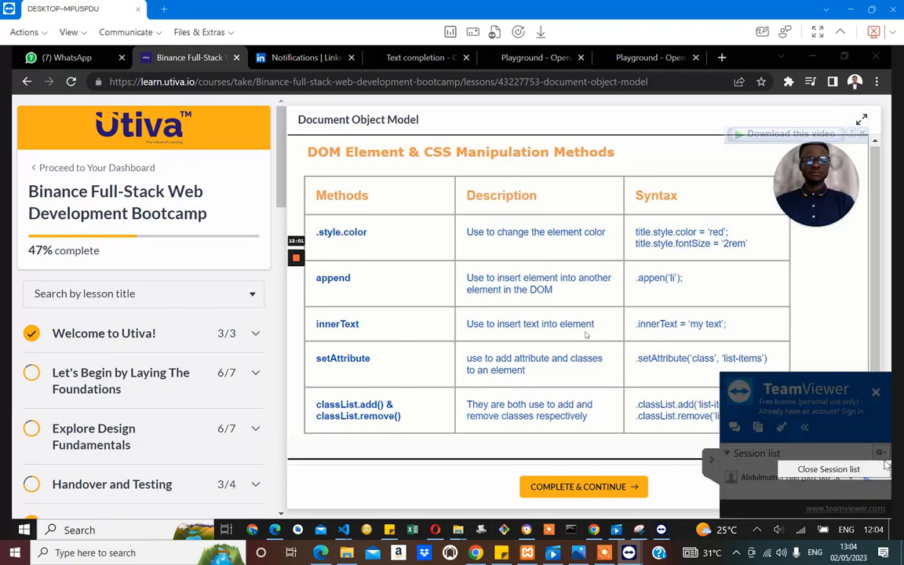
{"action": "left_click", "coordinate": [832, 469]}
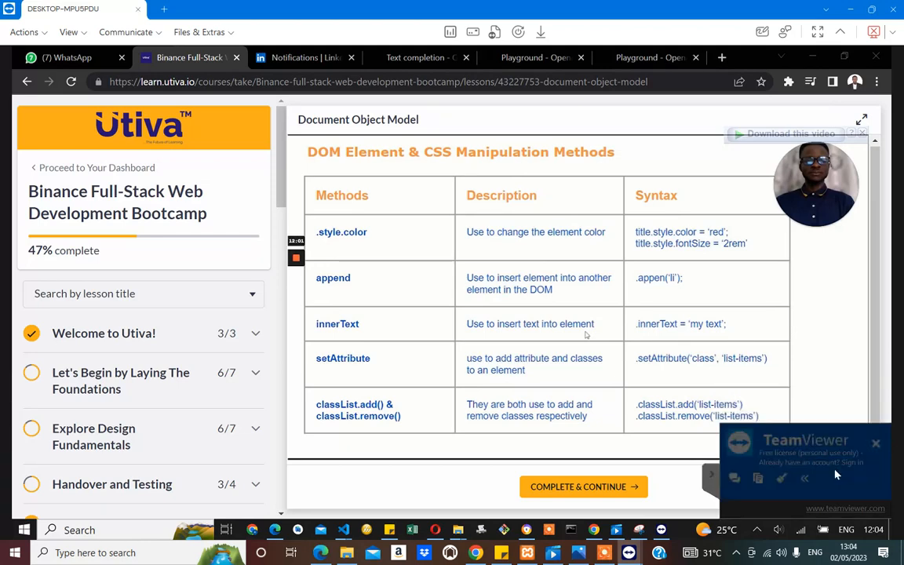
{"action": "left_click", "coordinate": [877, 445]}
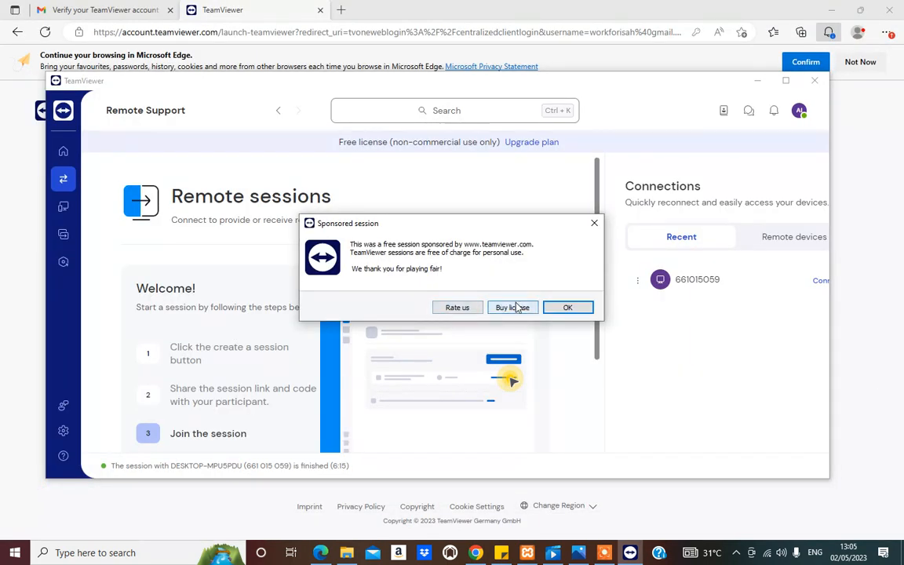
{"action": "left_click", "coordinate": [571, 308]}
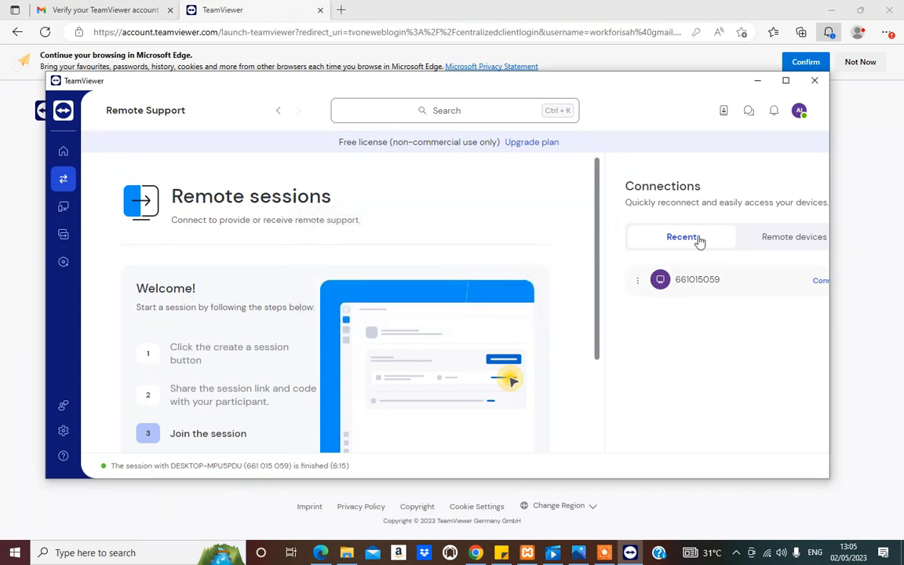